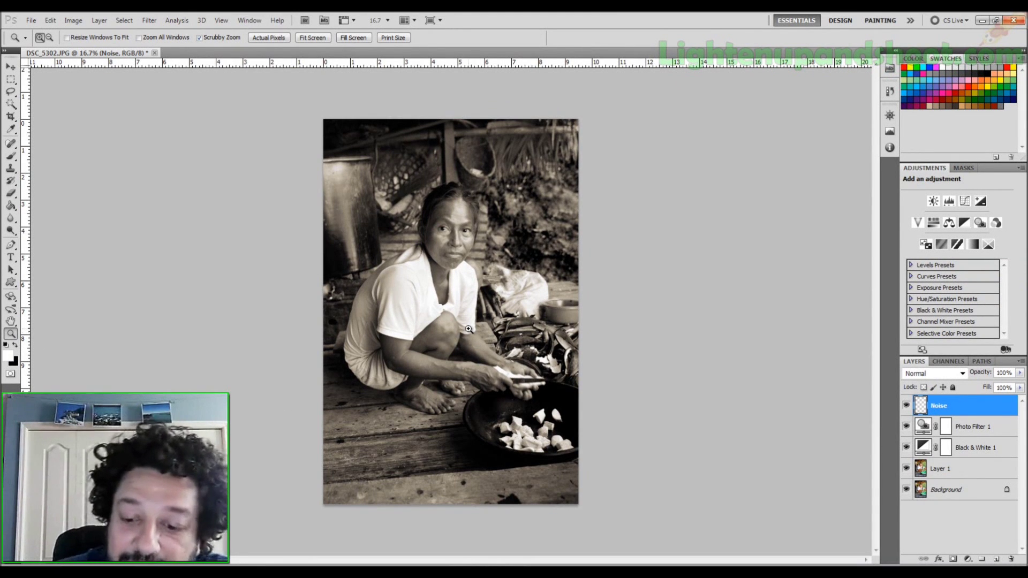
- Fill the Noise layer with the white foreground color, trying the black background color as an alternative
{"action": "key", "text": "alt+BackSpace"}
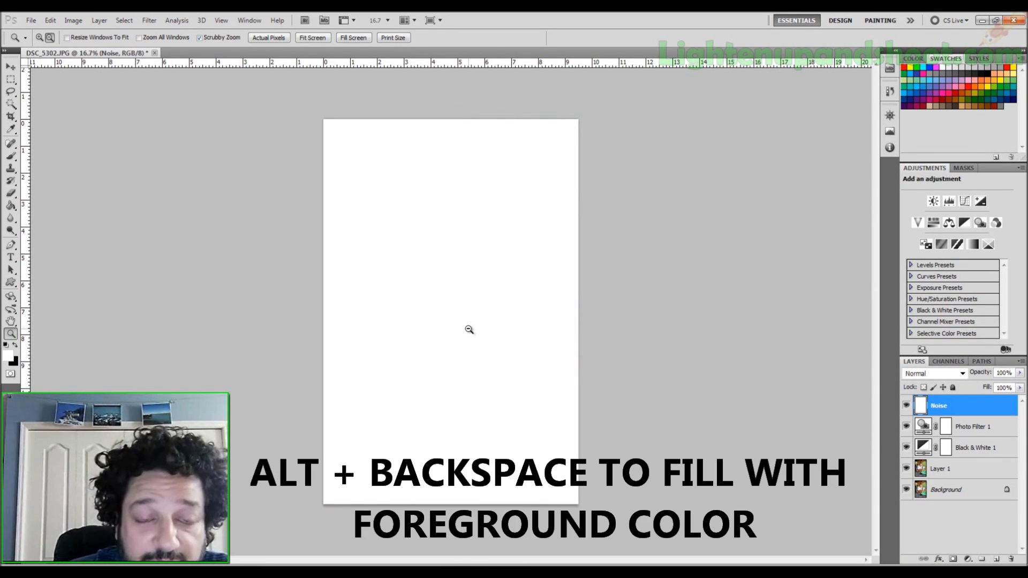
{"action": "key", "text": "ctrl+BackSpace"}
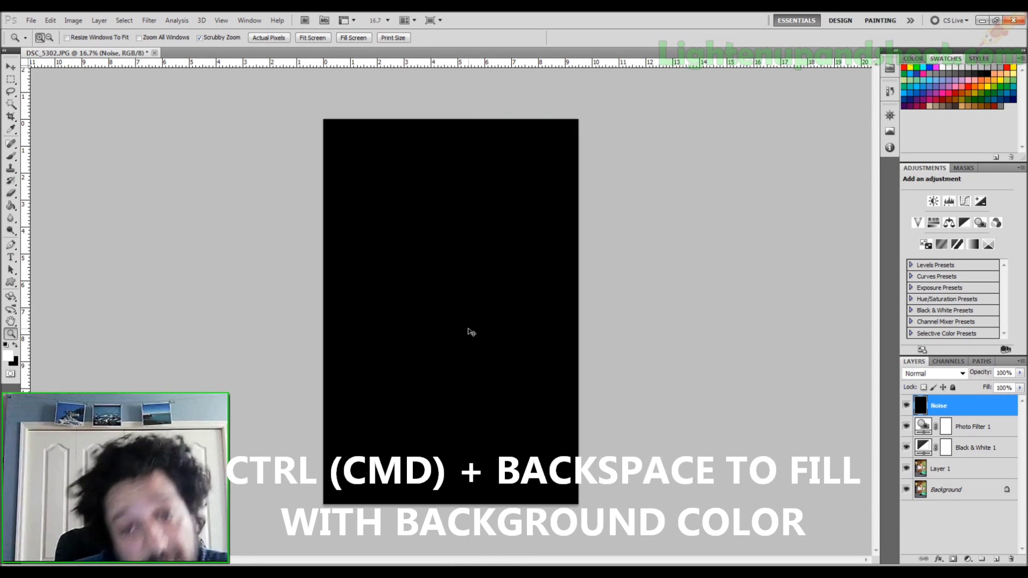
{"action": "key", "text": "alt+BackSpace"}
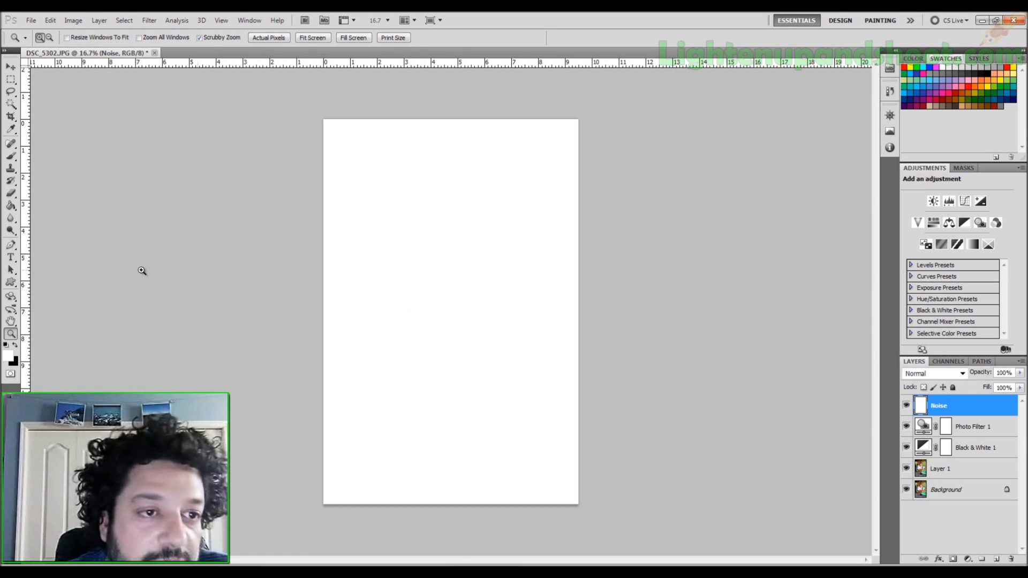
{"action": "left_click", "coordinate": [10, 205]}
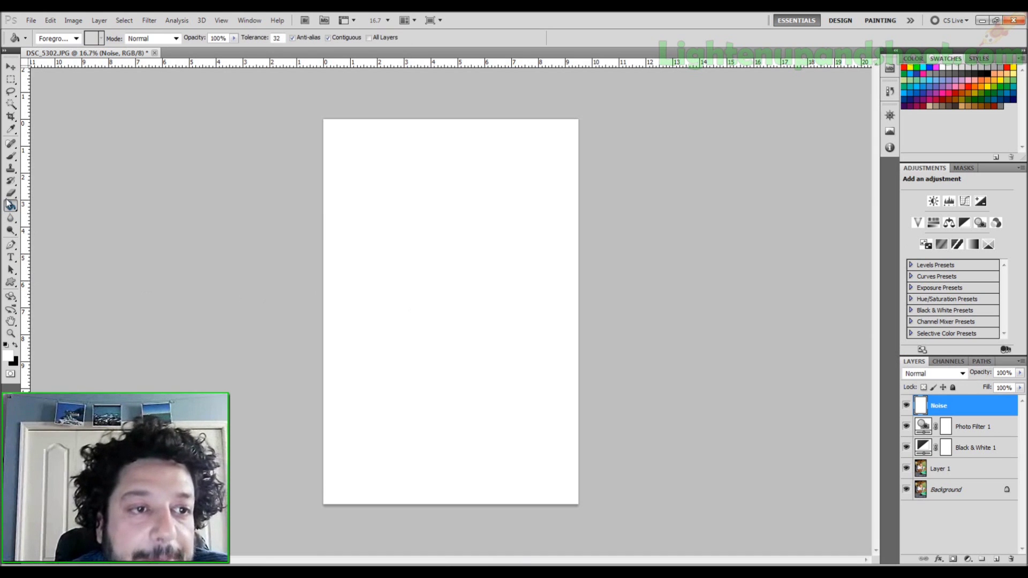
{"action": "left_click", "coordinate": [420, 259]}
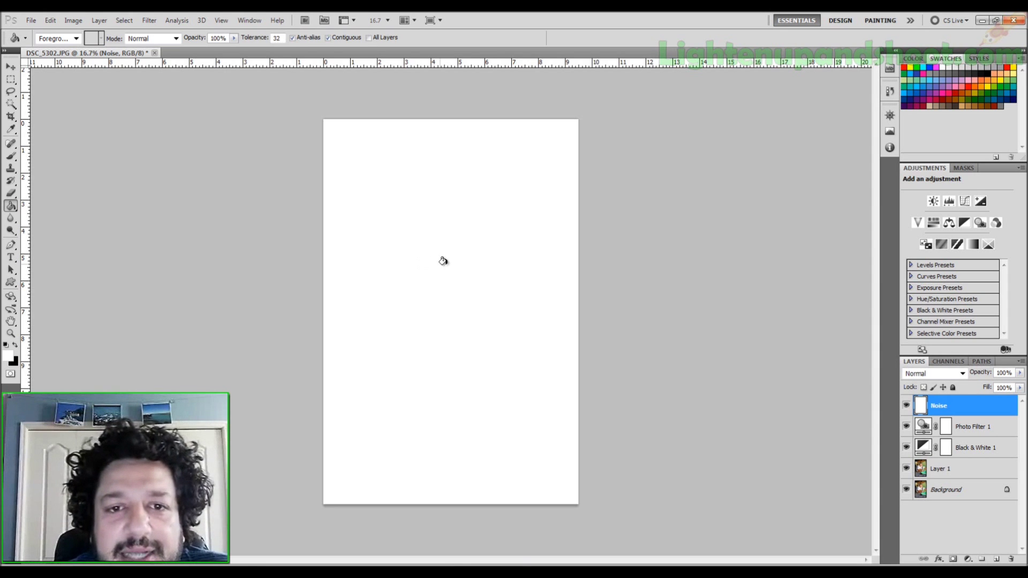
- Open the Film Grain filter on the white Noise layer and switch the effect to Grain
{"action": "left_click", "coordinate": [149, 20]}
{"action": "mouse_move", "coordinate": [179, 134]}
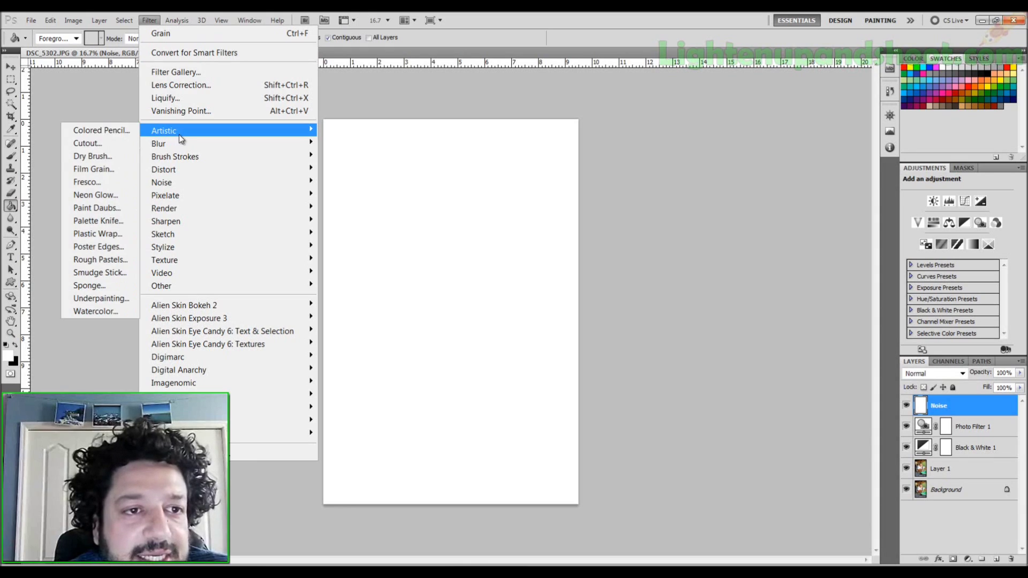
{"action": "left_click", "coordinate": [102, 170]}
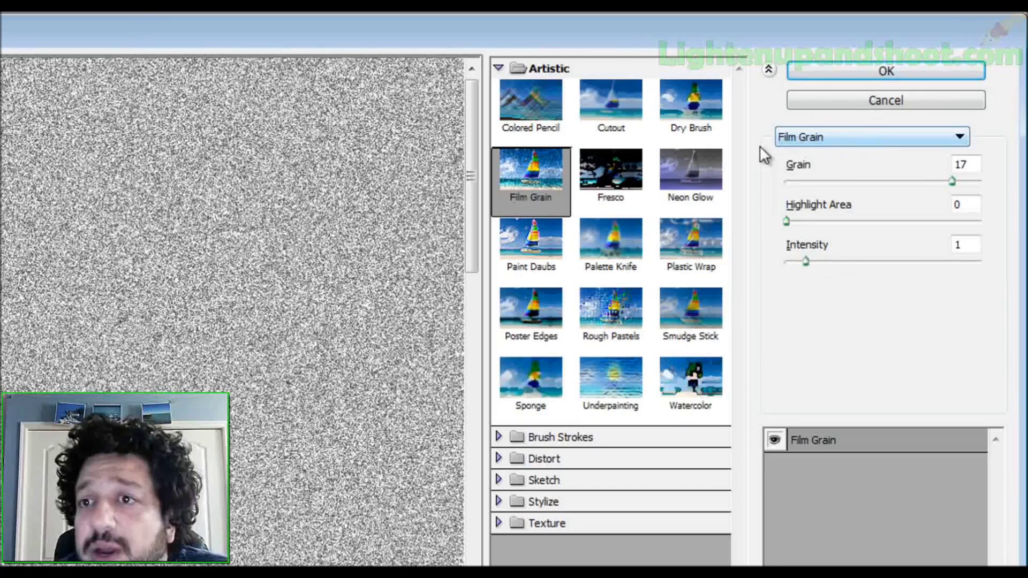
{"action": "left_click", "coordinate": [801, 136]}
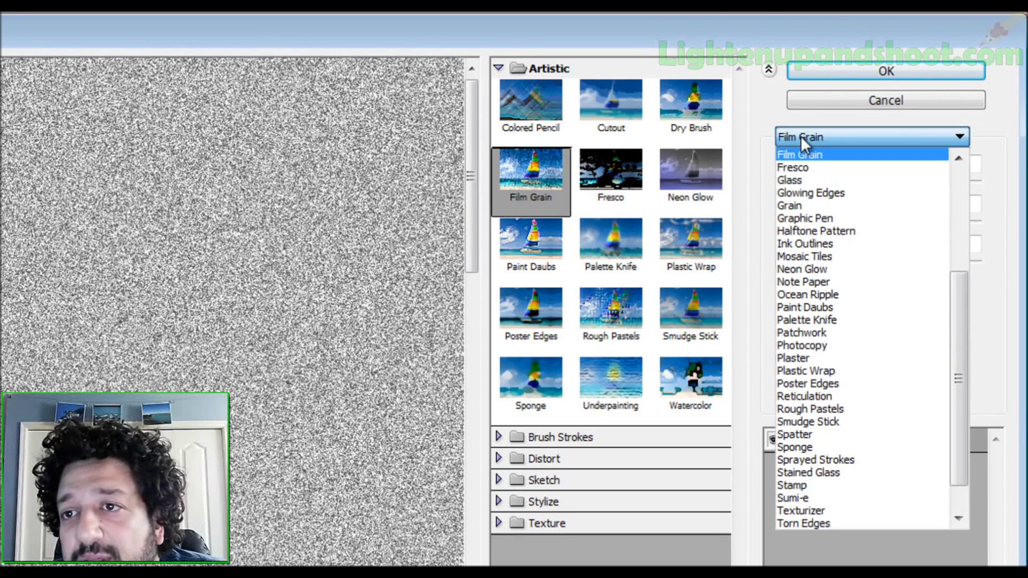
{"action": "left_click", "coordinate": [798, 208]}
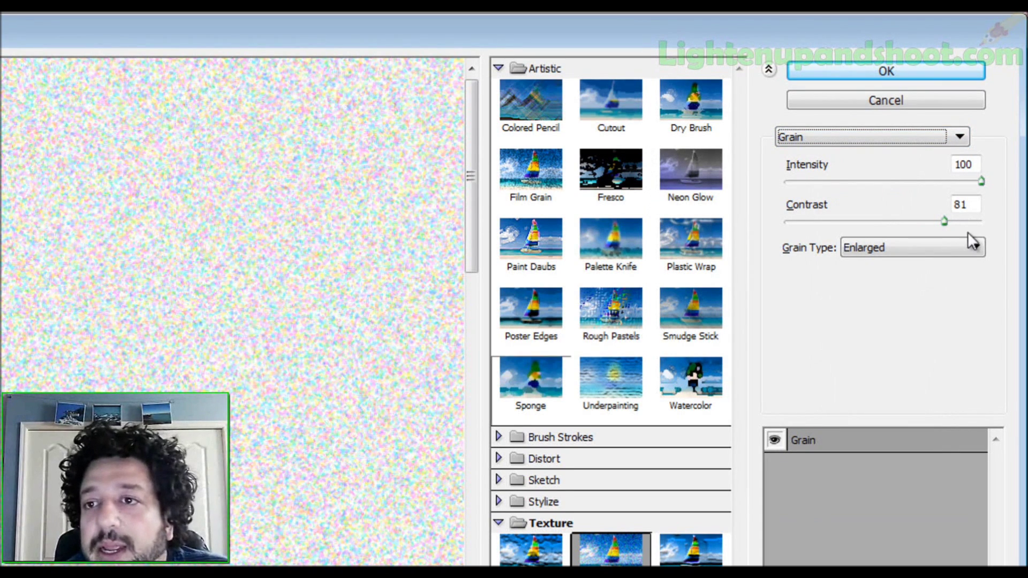
- Try the Soft, Sprinkles, Clumped and Contrasty grain types, then return the grain type to Enlarged
{"action": "left_click", "coordinate": [905, 252]}
{"action": "left_click", "coordinate": [890, 276]}
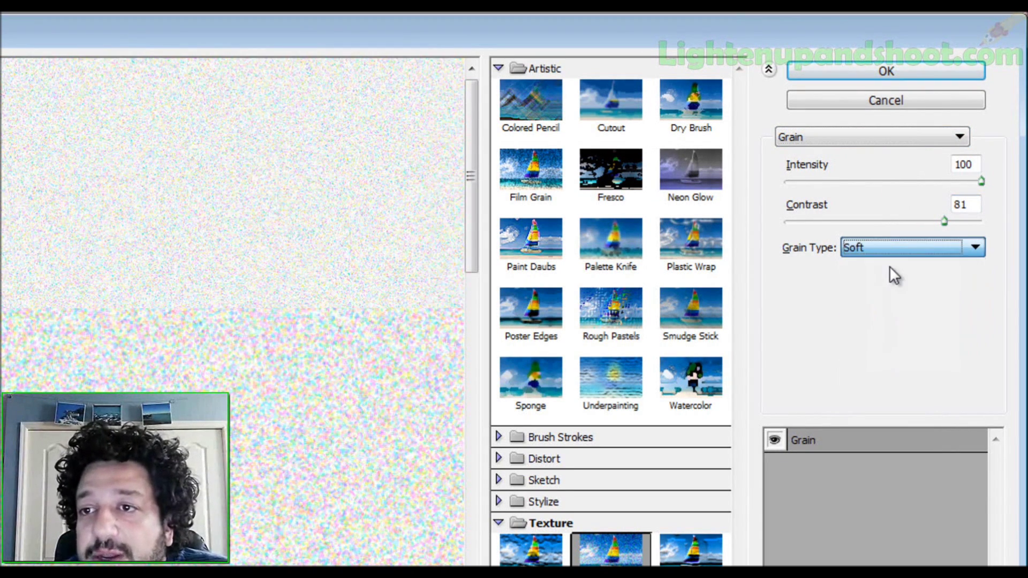
{"action": "left_click", "coordinate": [892, 248]}
{"action": "left_click", "coordinate": [889, 252]}
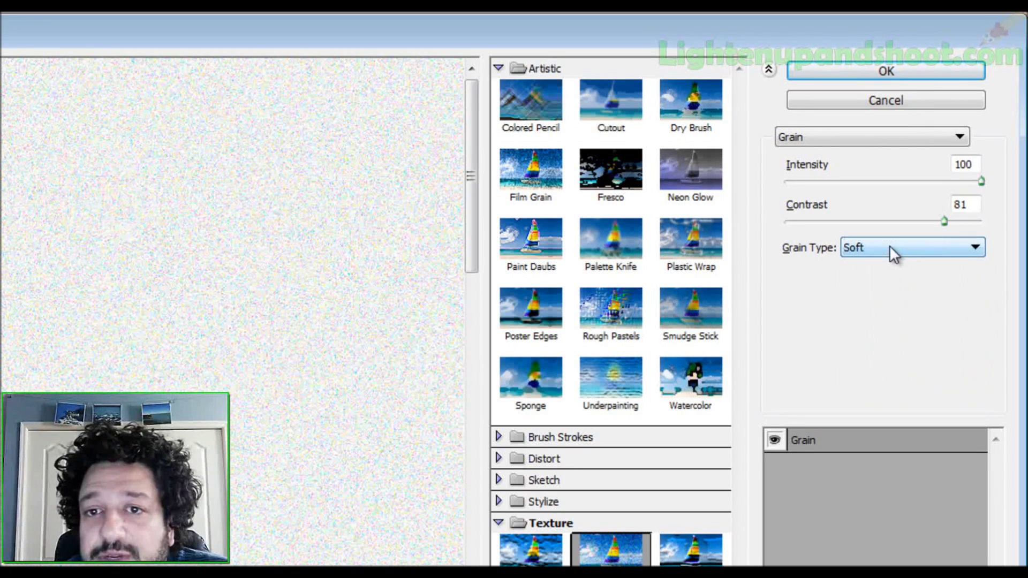
{"action": "left_click", "coordinate": [889, 246]}
{"action": "left_click", "coordinate": [887, 290]}
{"action": "left_click", "coordinate": [892, 251]}
{"action": "left_click", "coordinate": [886, 304]}
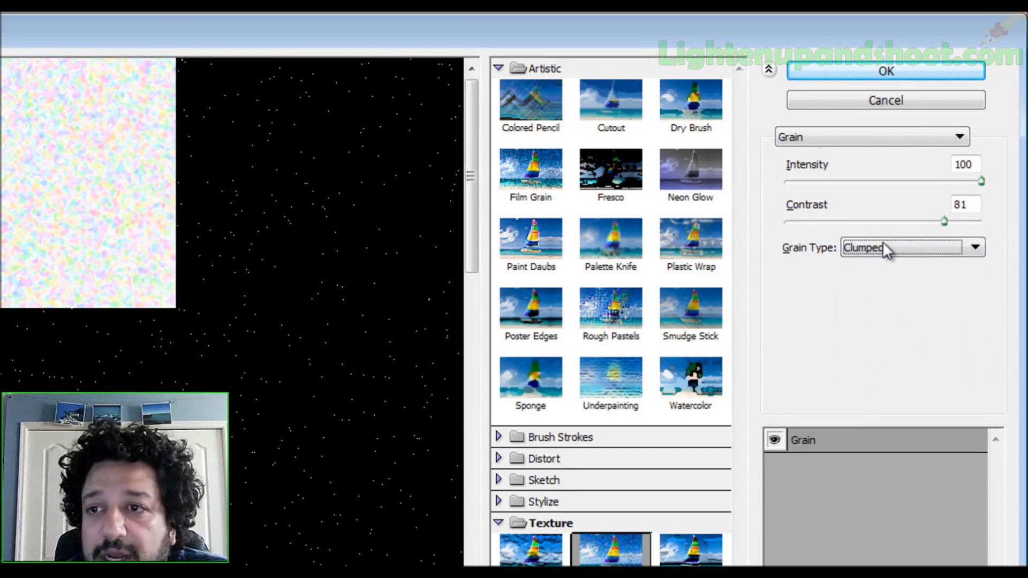
{"action": "left_click", "coordinate": [891, 249]}
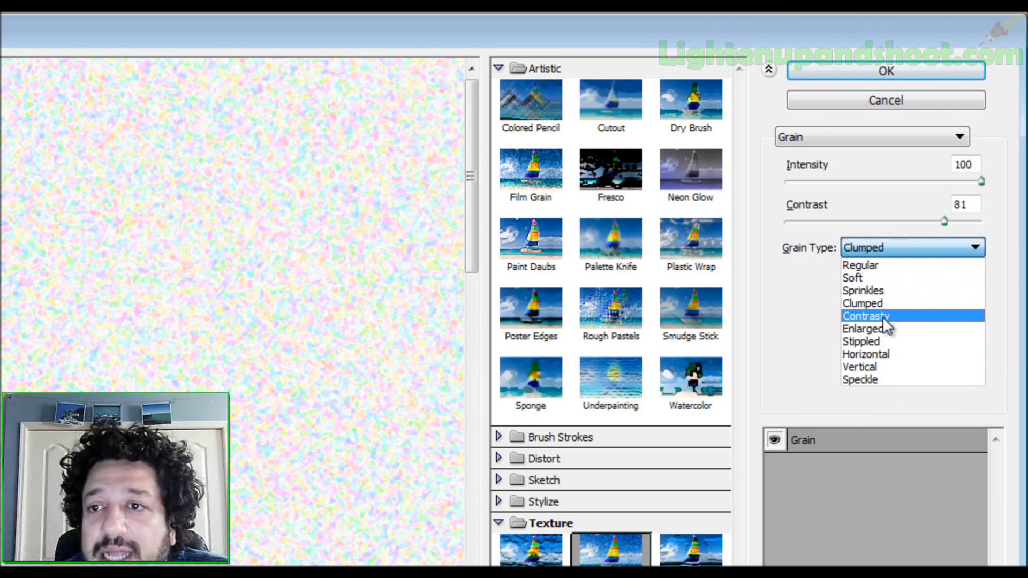
{"action": "left_click", "coordinate": [883, 316]}
{"action": "left_click", "coordinate": [883, 245]}
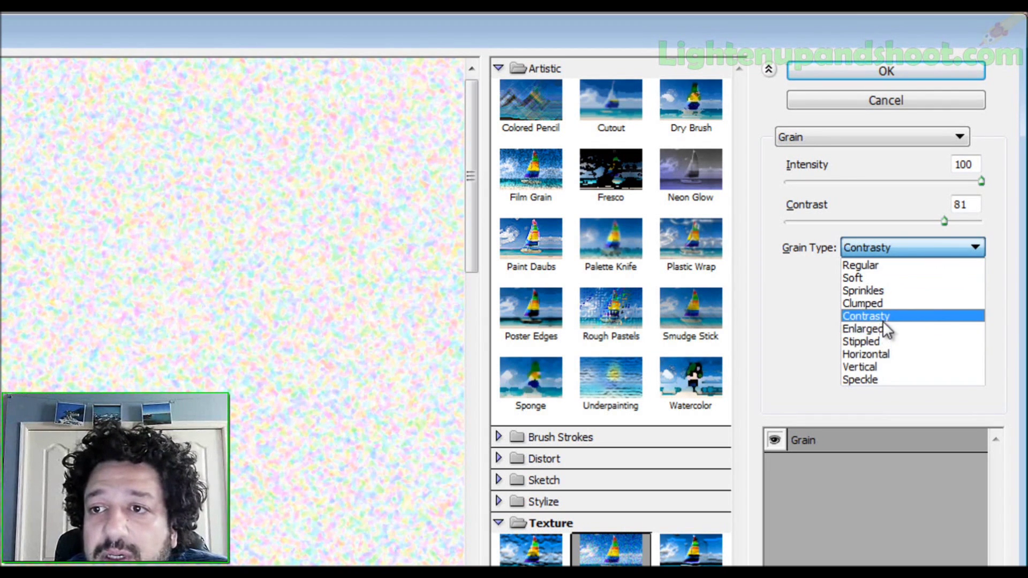
{"action": "left_click", "coordinate": [883, 328]}
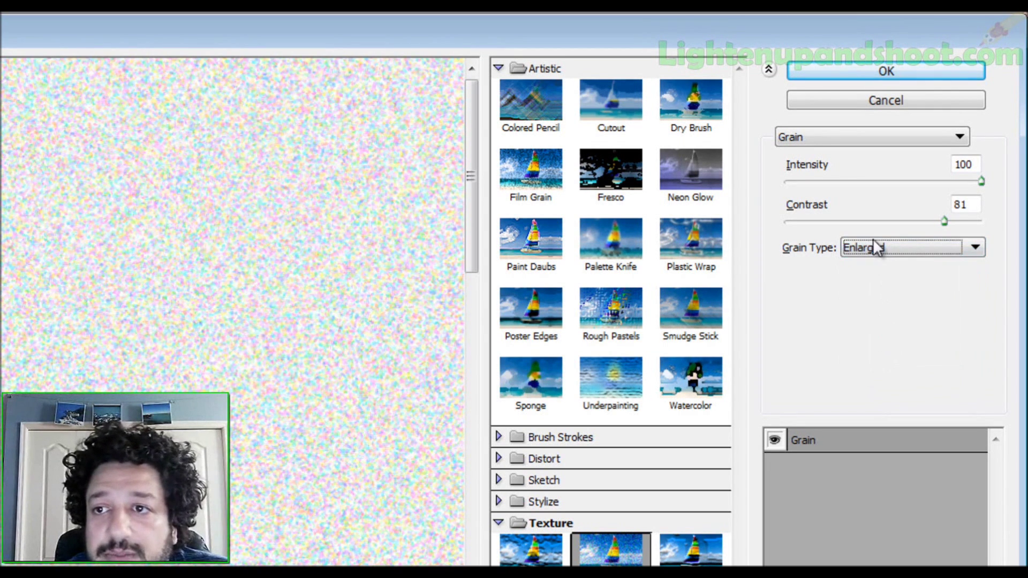
{"action": "left_click", "coordinate": [874, 246]}
{"action": "left_click", "coordinate": [881, 329]}
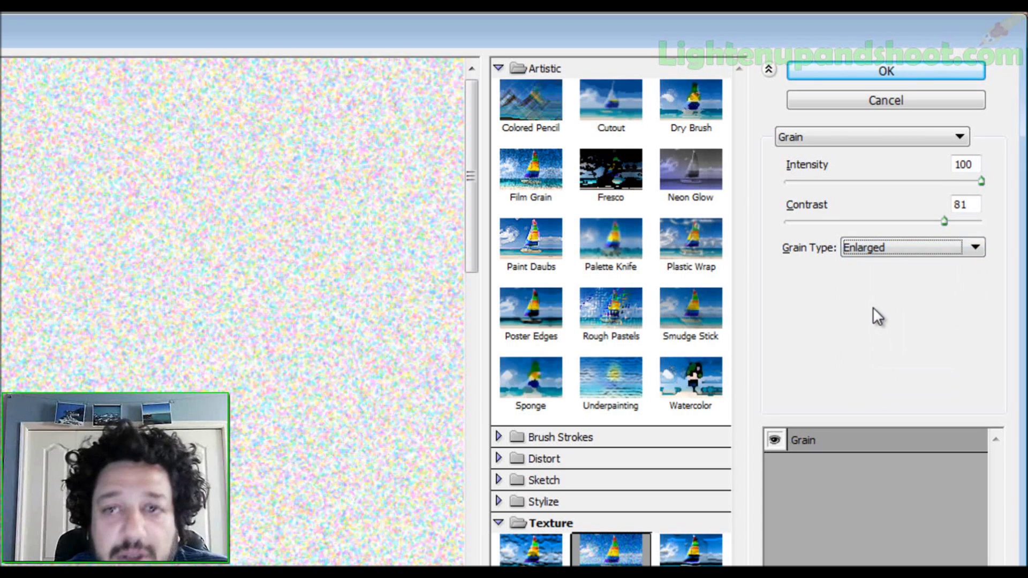
- Set the grain intensity to 100 and apply the Grain filter to the Noise layer
{"action": "left_click", "coordinate": [924, 182]}
{"action": "left_click_drag", "start_coordinate": [929, 181], "coordinate": [993, 182]}
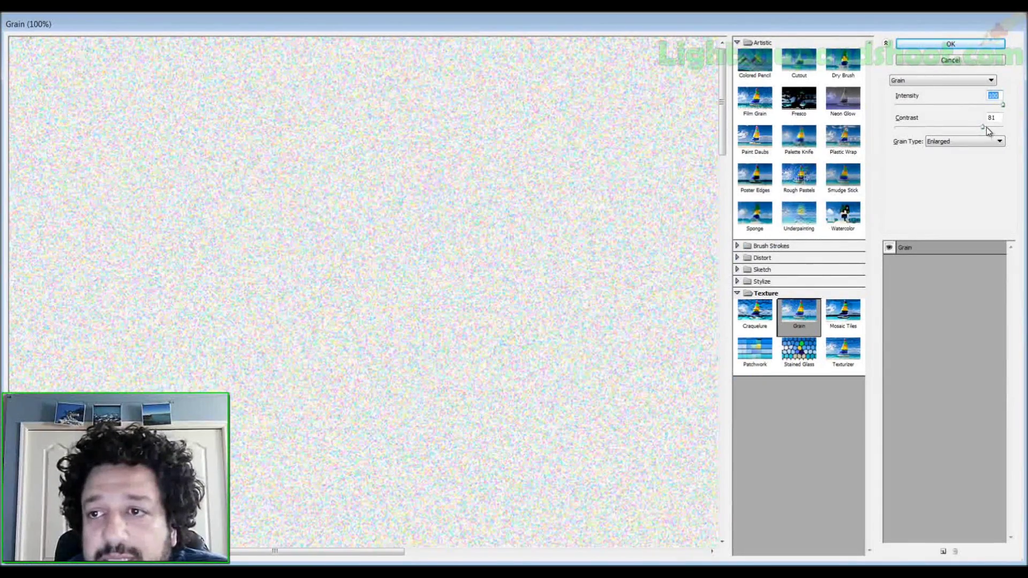
{"action": "mouse_move", "coordinate": [988, 132]}
{"action": "left_mouse_down"}
{"action": "mouse_move", "coordinate": [999, 131]}
{"action": "mouse_move", "coordinate": [967, 135]}
{"action": "mouse_move", "coordinate": [1005, 131]}
{"action": "left_mouse_up"}
{"action": "left_click", "coordinate": [951, 47]}
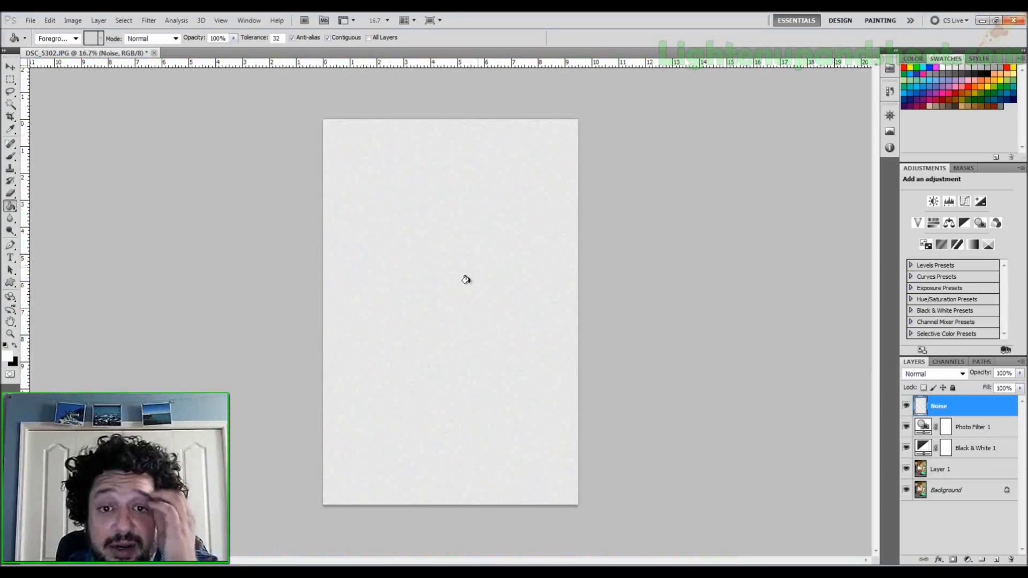
- Examine the colored grain texture on the Noise layer up close
{"action": "left_click", "coordinate": [11, 333]}
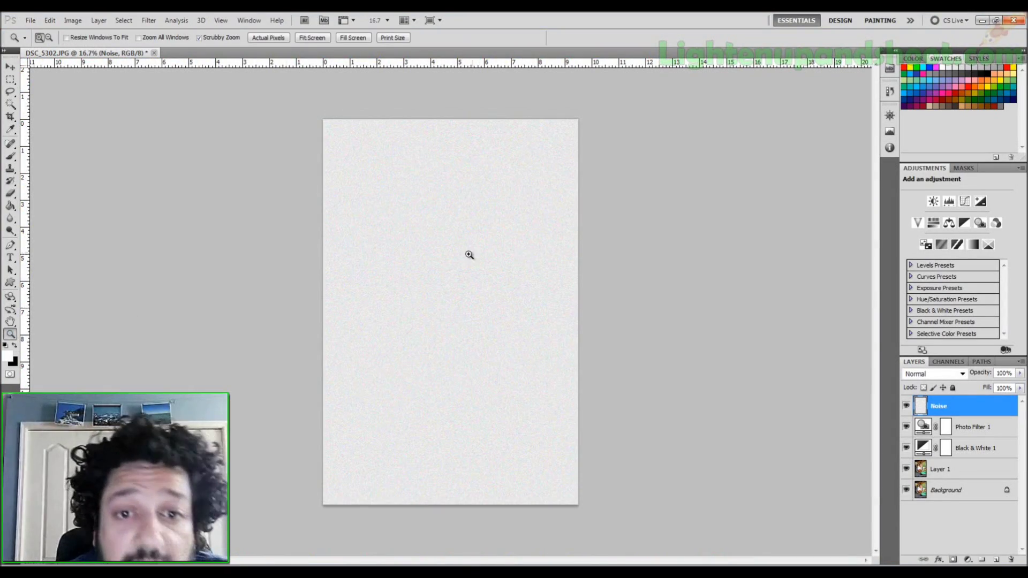
{"action": "left_click", "coordinate": [459, 283]}
{"action": "left_click", "coordinate": [459, 285]}
{"action": "left_click", "coordinate": [458, 284]}
{"action": "left_click", "coordinate": [464, 280]}
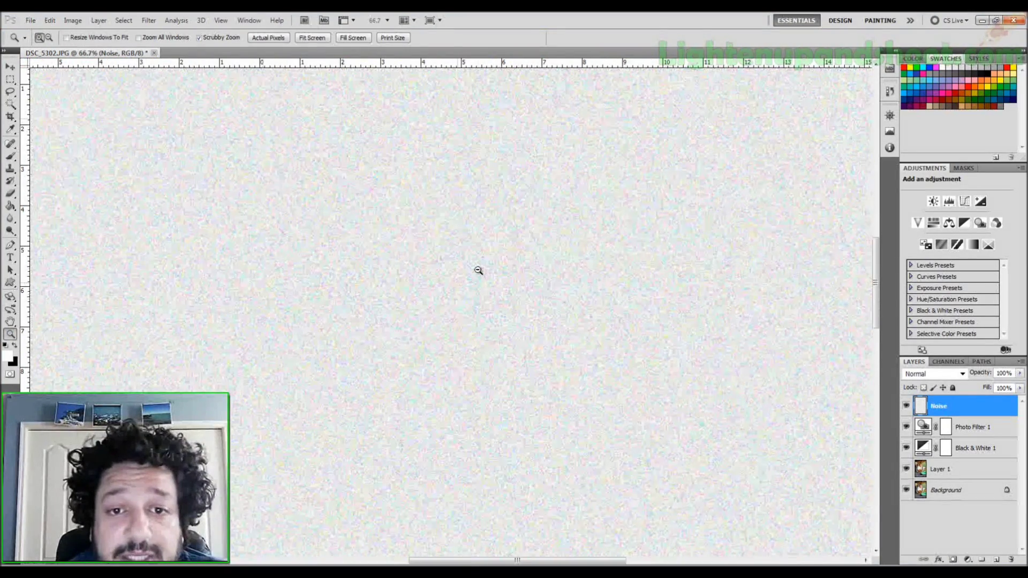
{"action": "left_click", "coordinate": [478, 270], "text": "alt"}
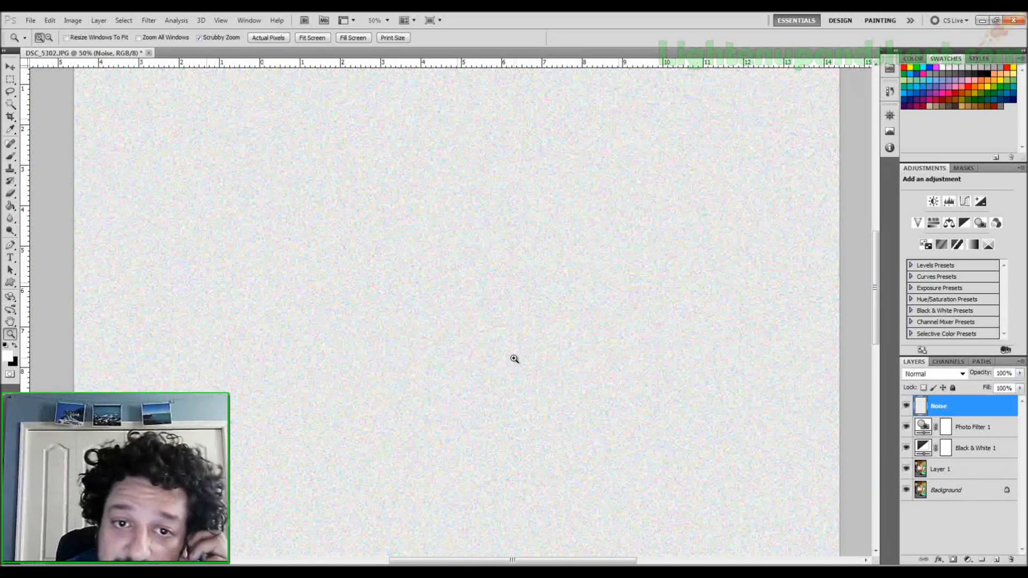
{"action": "left_click", "coordinate": [71, 22]}
{"action": "mouse_move", "coordinate": [88, 54]}
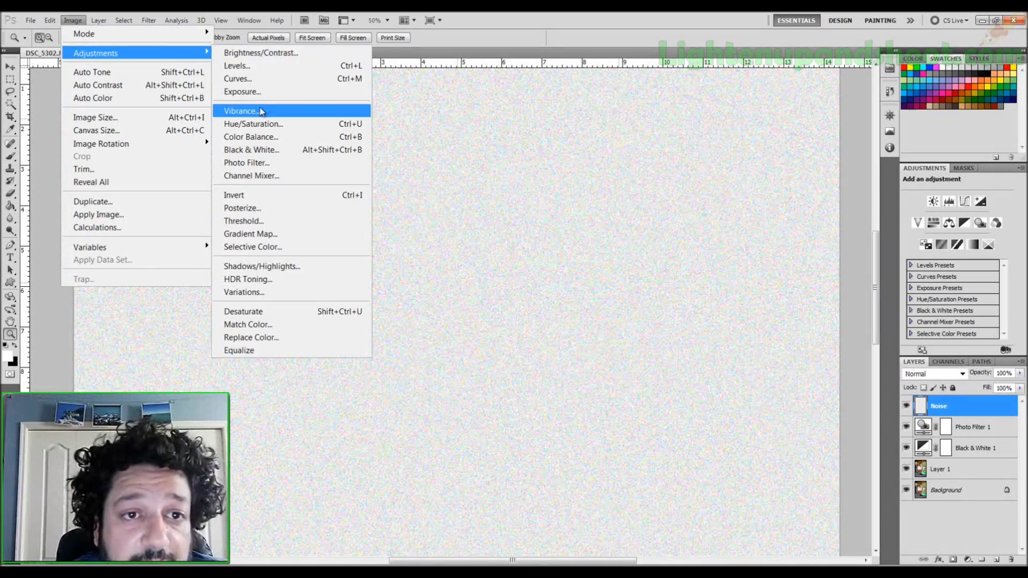
{"action": "left_click", "coordinate": [261, 126]}
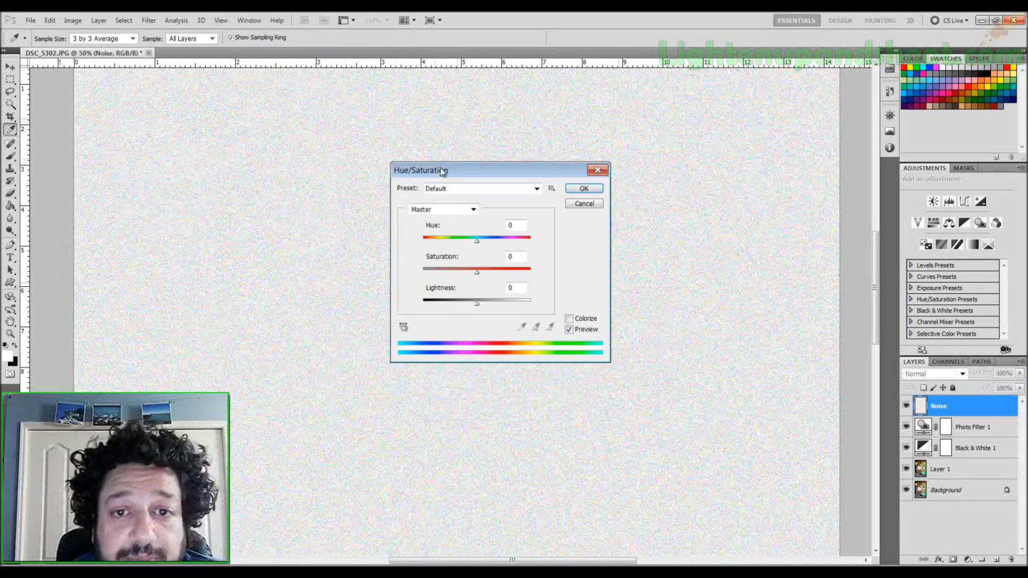
{"action": "left_click", "coordinate": [582, 204]}
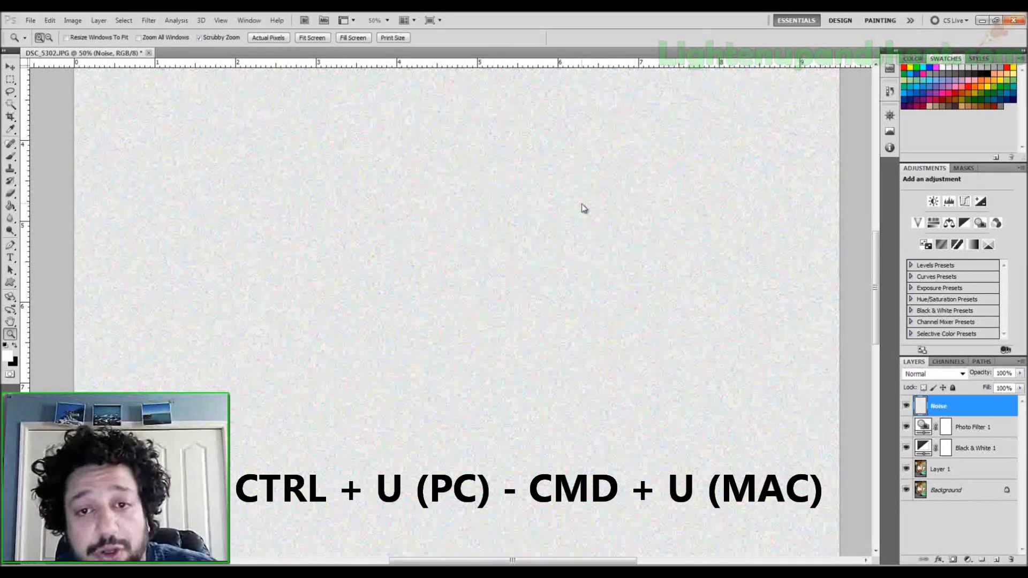
- Remove the color from the Noise layer by applying a Hue/Saturation adjustment with saturation at -100
{"action": "key", "text": "ctrl+u"}
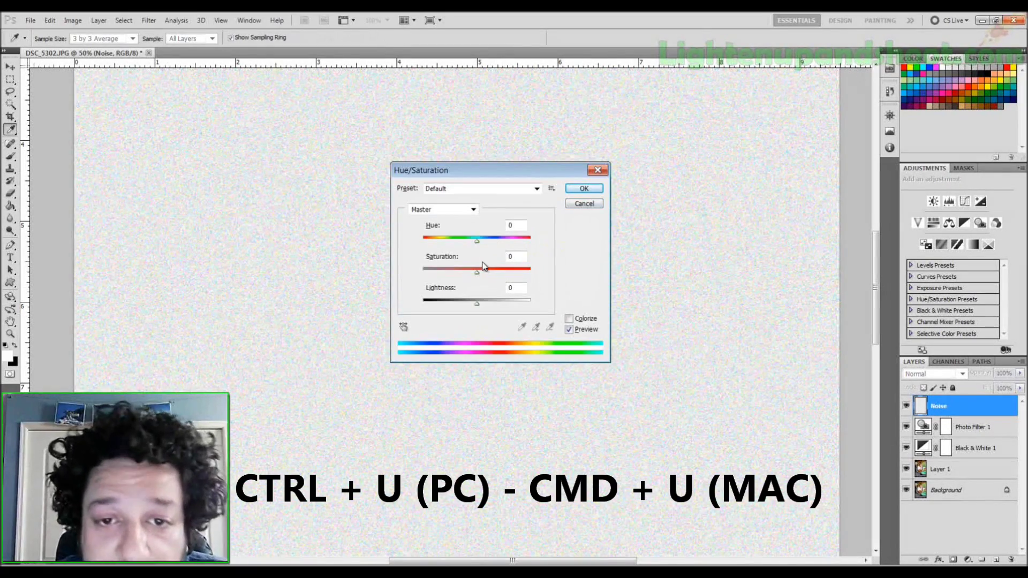
{"action": "left_click_drag", "start_coordinate": [477, 273], "coordinate": [374, 267]}
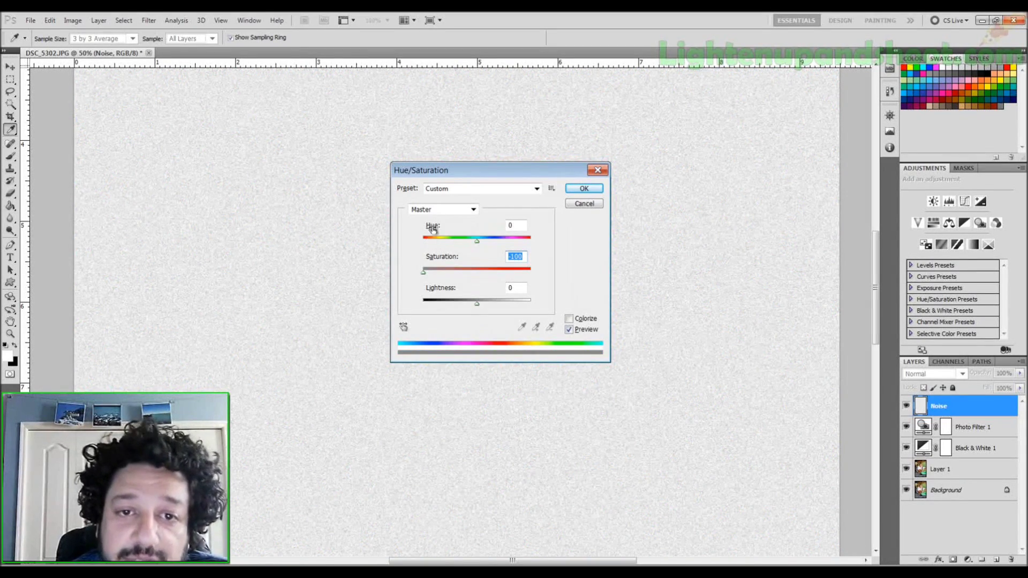
{"action": "left_click", "coordinate": [585, 189]}
- Set the blending mode of the Noise layer to Soft Light
{"action": "key", "text": "z"}
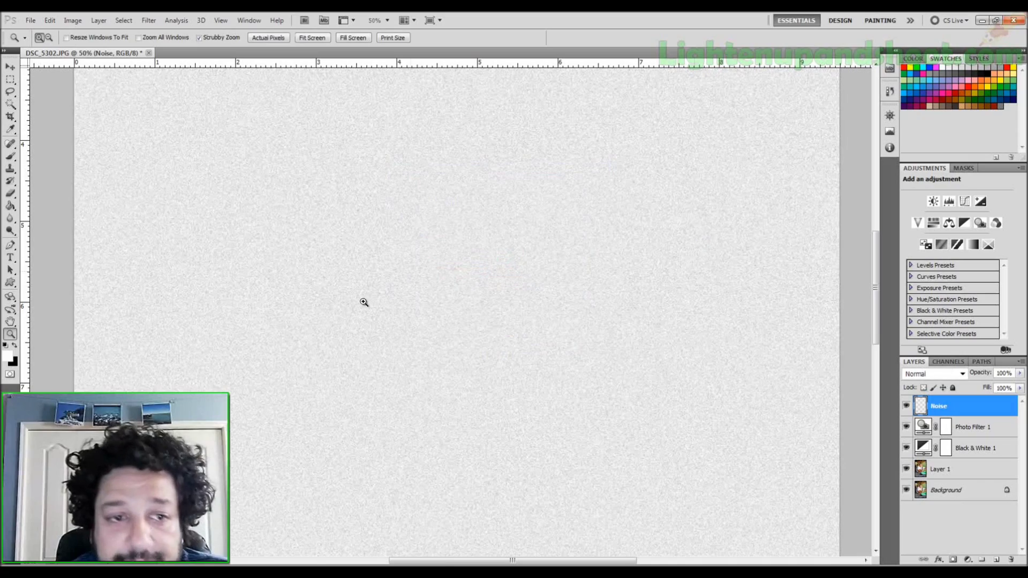
{"action": "left_click", "coordinate": [478, 306]}
{"action": "left_click", "coordinate": [439, 309]}
{"action": "left_click", "coordinate": [411, 322], "text": "alt"}
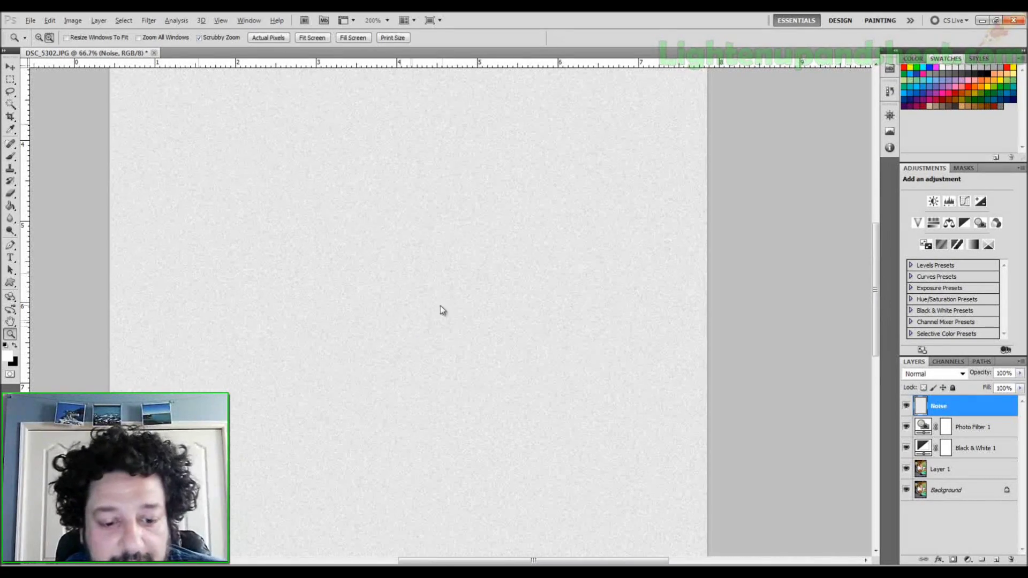
{"action": "left_click", "coordinate": [440, 306], "text": "alt"}
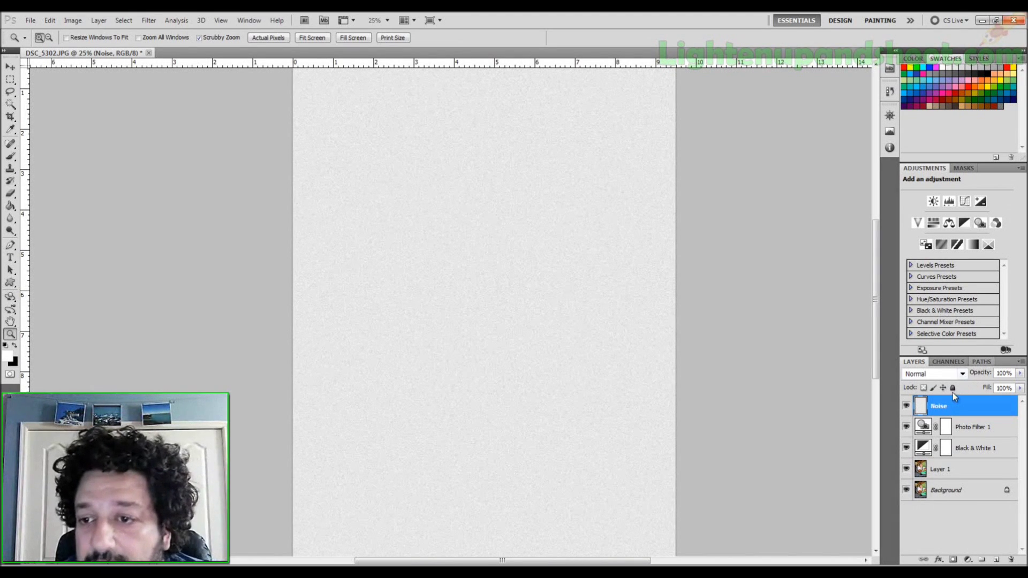
{"action": "left_click", "coordinate": [958, 374]}
{"action": "scroll", "coordinate": [956, 349], "scroll_direction": "down", "scroll_amount": 3}
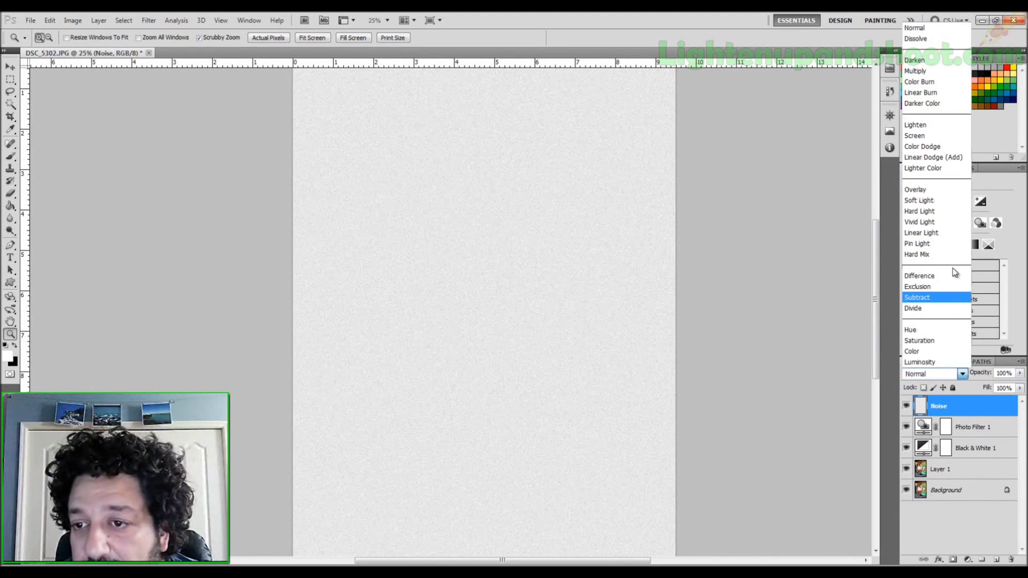
{"action": "left_click", "coordinate": [920, 200]}
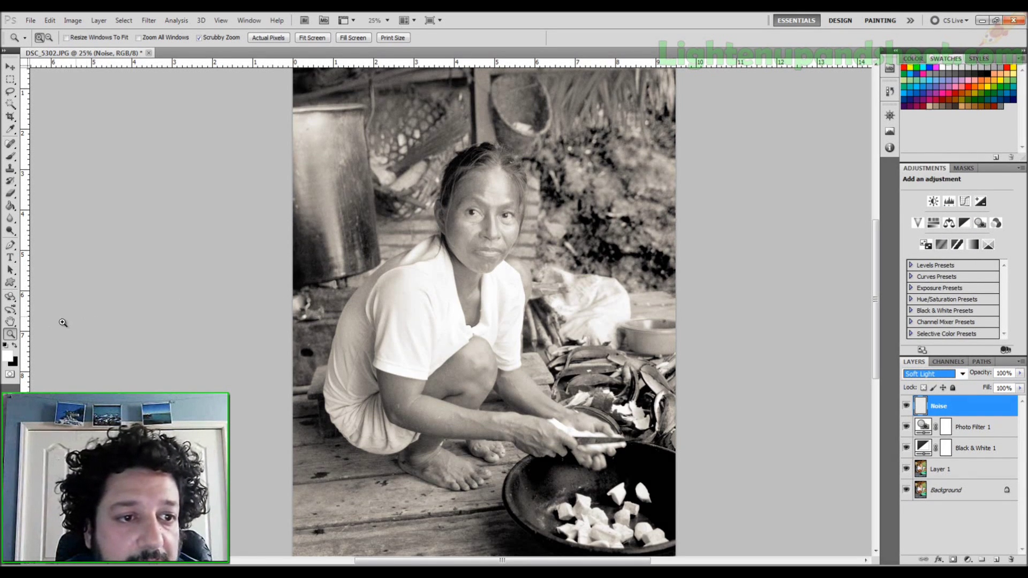
- Examine the grain effect at 200% magnification on the woman's face, clothing and arm
{"action": "left_click", "coordinate": [478, 230]}
{"action": "left_click", "coordinate": [479, 231]}
{"action": "left_click", "coordinate": [479, 230]}
{"action": "left_click", "coordinate": [479, 231]}
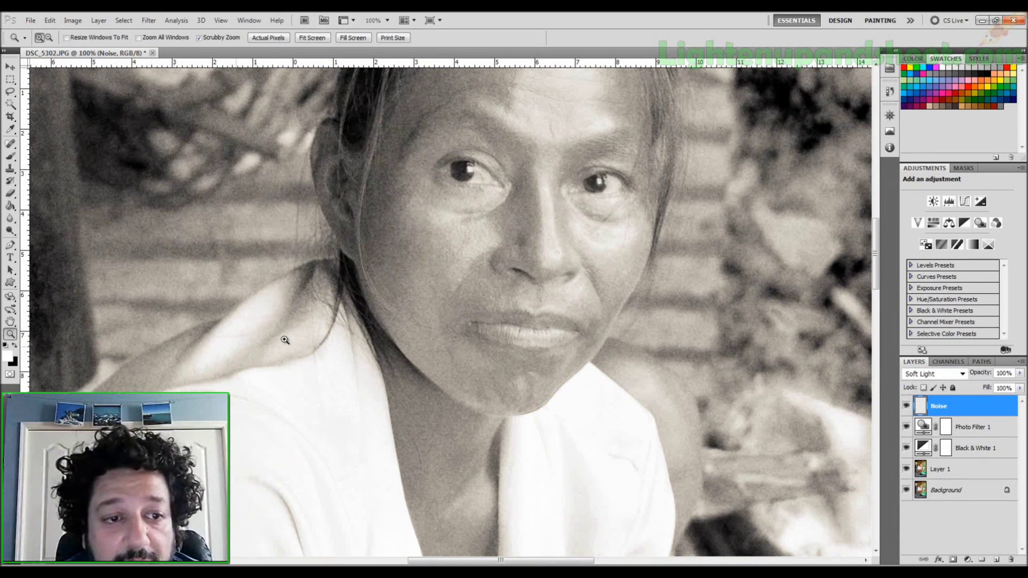
{"action": "left_click", "coordinate": [405, 274]}
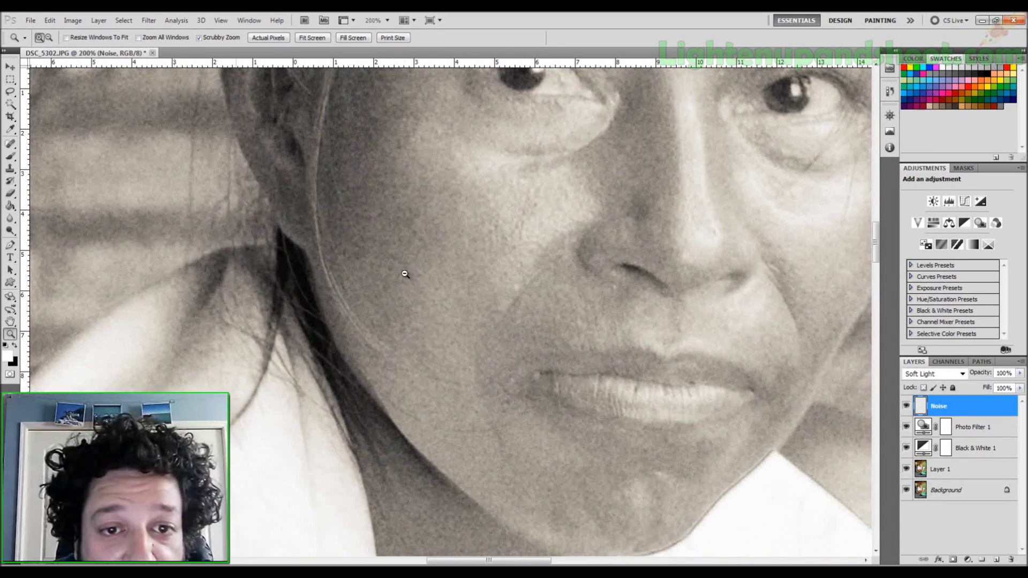
{"action": "left_click", "coordinate": [499, 250], "text": "alt"}
{"action": "left_click_drag", "start_coordinate": [500, 254], "coordinate": [619, 211]}
{"action": "left_click", "coordinate": [532, 418], "text": "alt"}
{"action": "left_click_drag", "start_coordinate": [621, 333], "coordinate": [499, 168]}
{"action": "left_click_drag", "start_coordinate": [263, 466], "coordinate": [354, 202]}
{"action": "left_click", "coordinate": [431, 232]}
{"action": "left_click", "coordinate": [443, 234]}
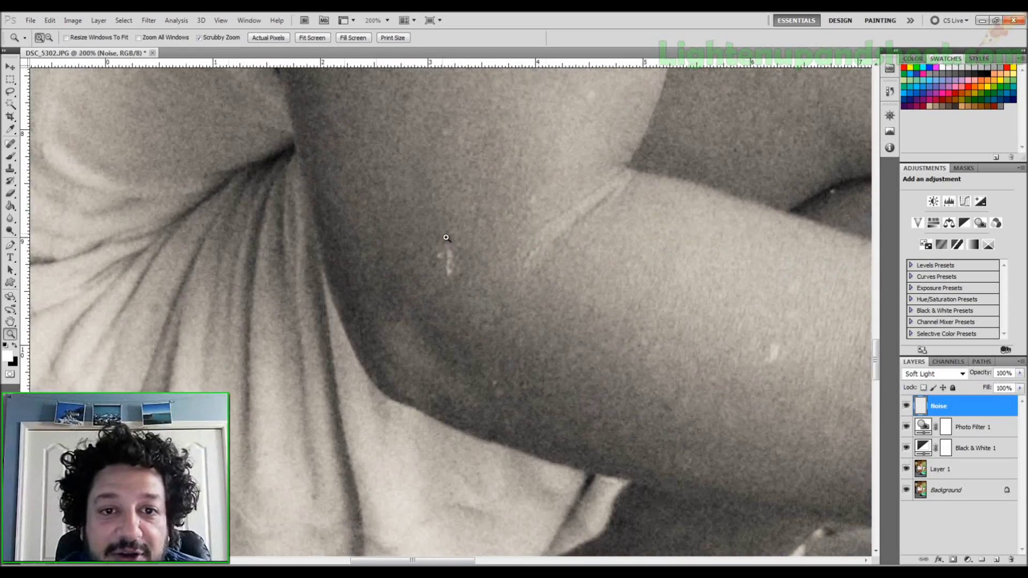
{"action": "left_click", "coordinate": [457, 252], "text": "alt"}
{"action": "left_click", "coordinate": [457, 252]}
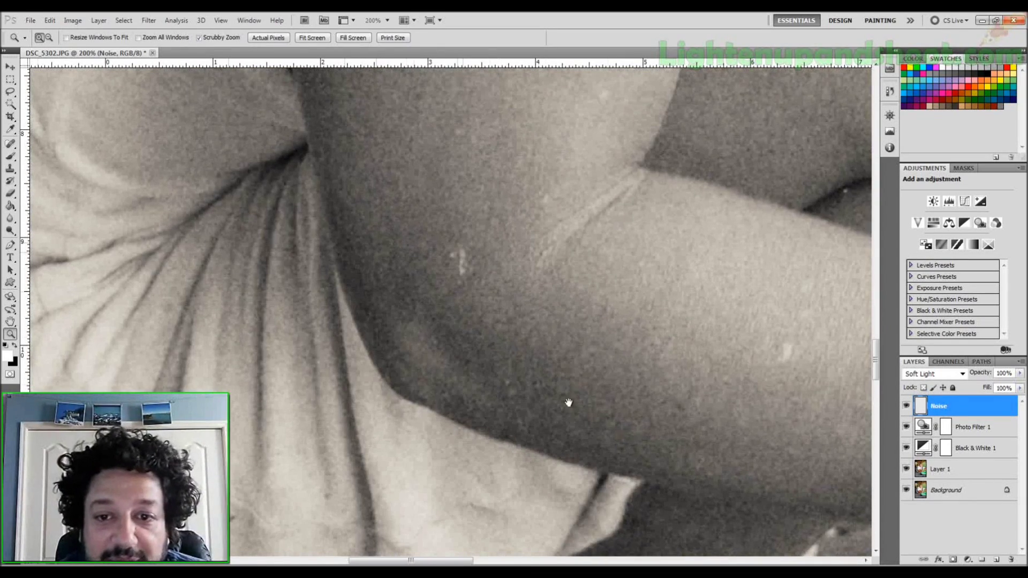
- Examine the Soft Light grain on the arm and knee up close and across the whole photo
{"action": "left_click_drag", "start_coordinate": [838, 234], "coordinate": [452, 388]}
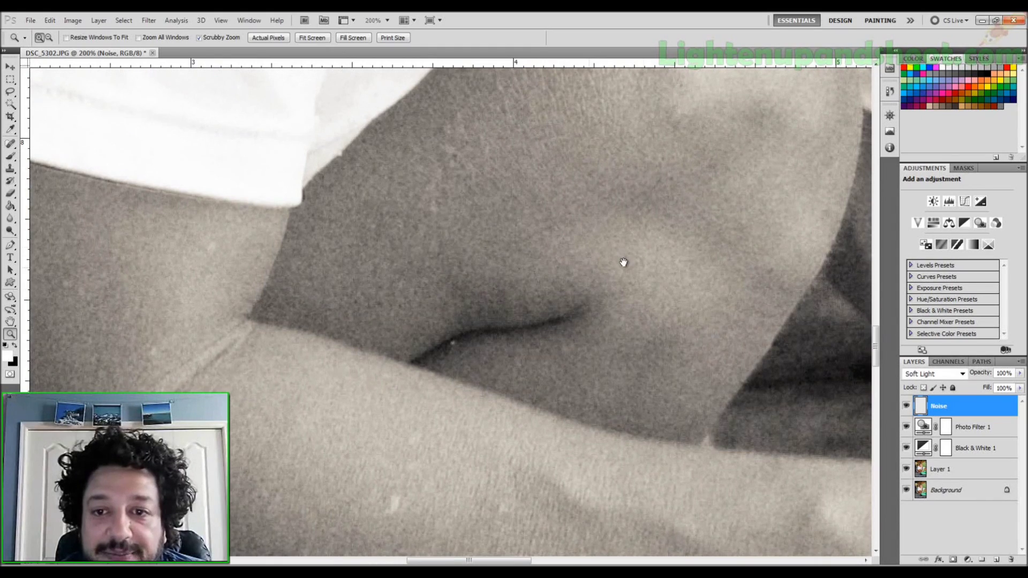
{"action": "left_click_drag", "start_coordinate": [401, 356], "coordinate": [334, 386]}
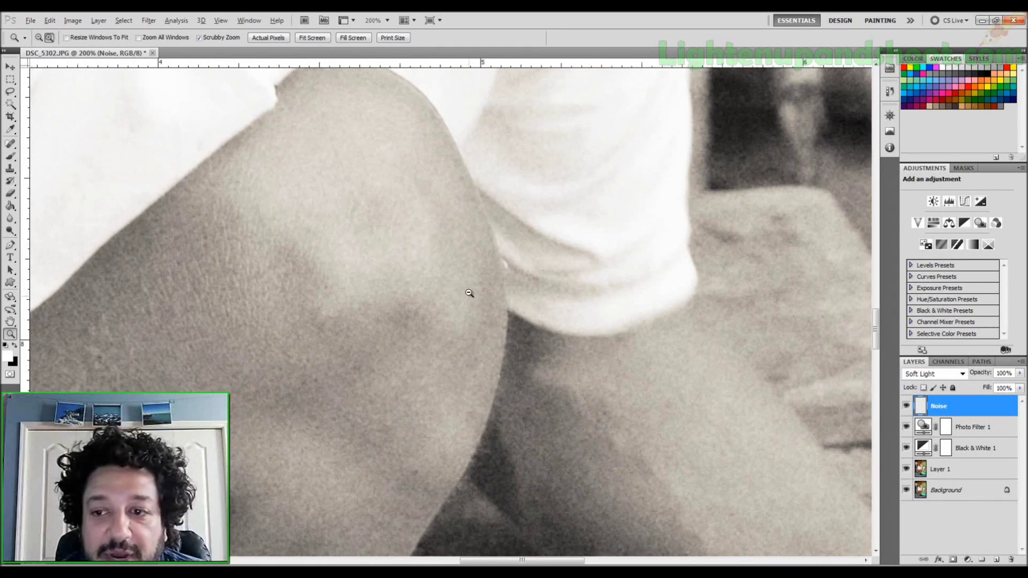
{"action": "left_click", "coordinate": [470, 292], "text": "alt"}
{"action": "left_click", "coordinate": [471, 286], "text": "alt"}
{"action": "left_click", "coordinate": [471, 285], "text": "alt"}
{"action": "left_click_drag", "start_coordinate": [442, 185], "coordinate": [464, 264]}
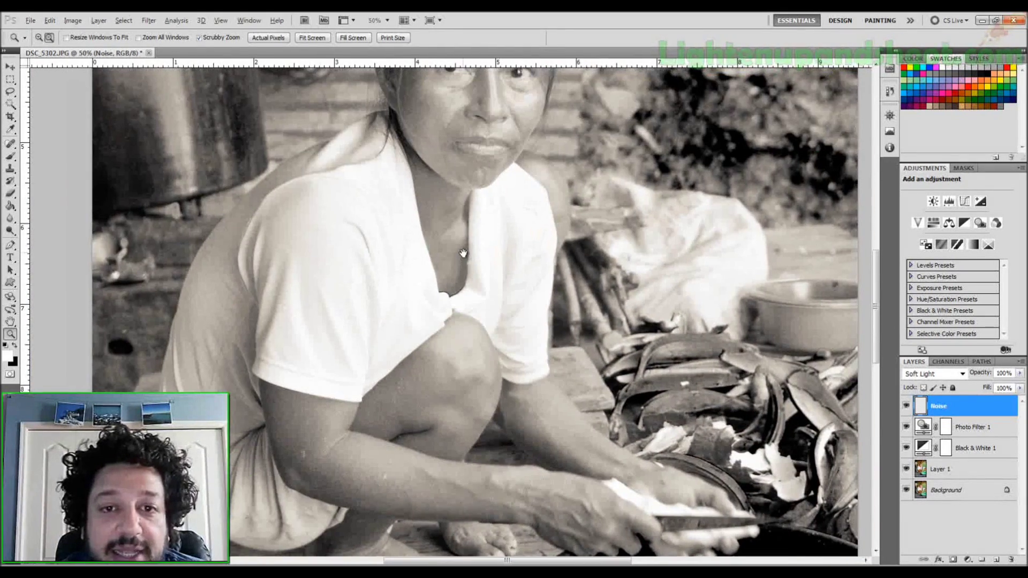
{"action": "left_click", "coordinate": [472, 258], "text": "alt"}
{"action": "left_click_drag", "start_coordinate": [480, 220], "coordinate": [485, 265]}
{"action": "left_click", "coordinate": [508, 284], "text": "alt"}
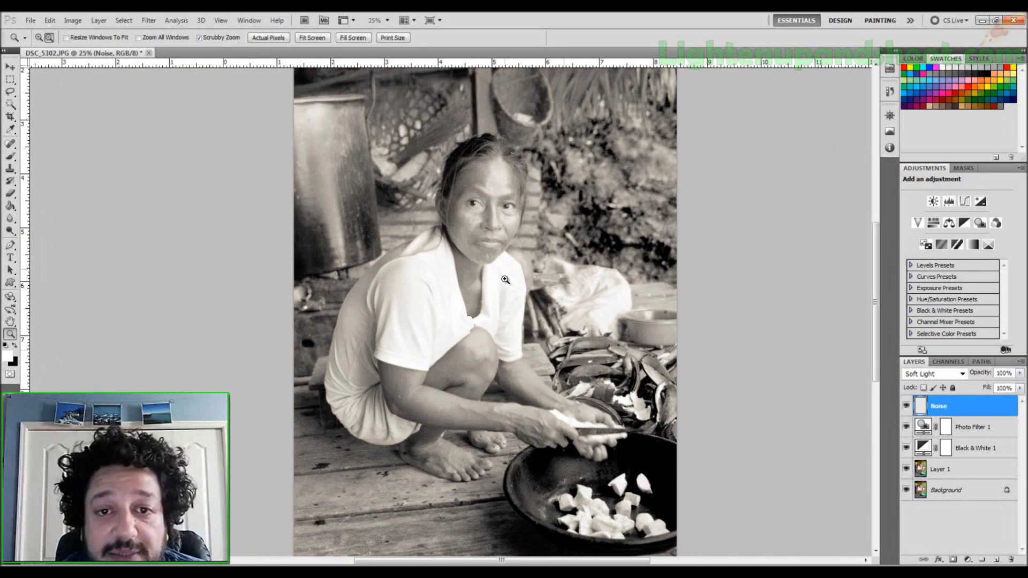
{"action": "left_click", "coordinate": [502, 279], "text": "alt"}
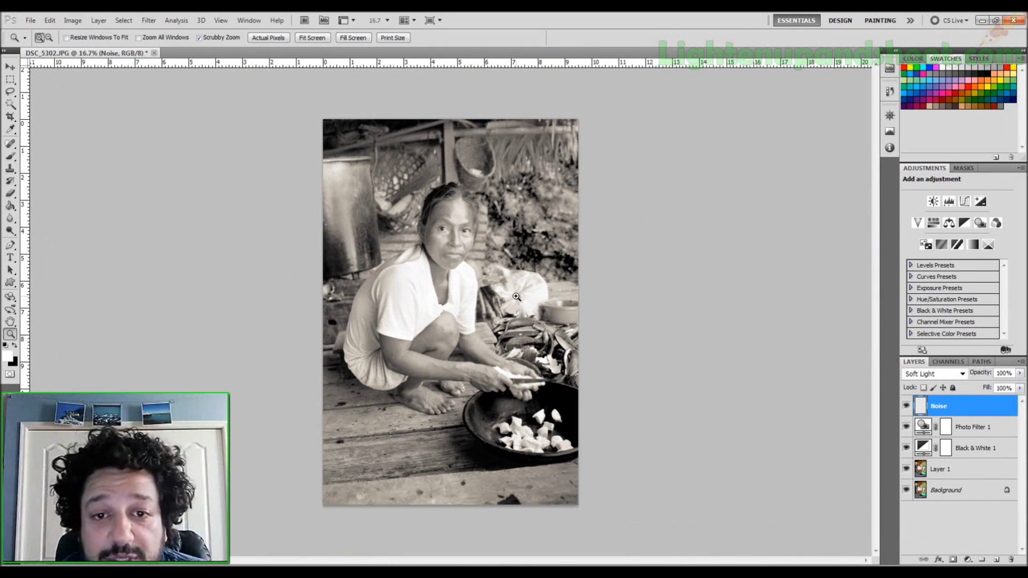
{"action": "left_click", "coordinate": [449, 289]}
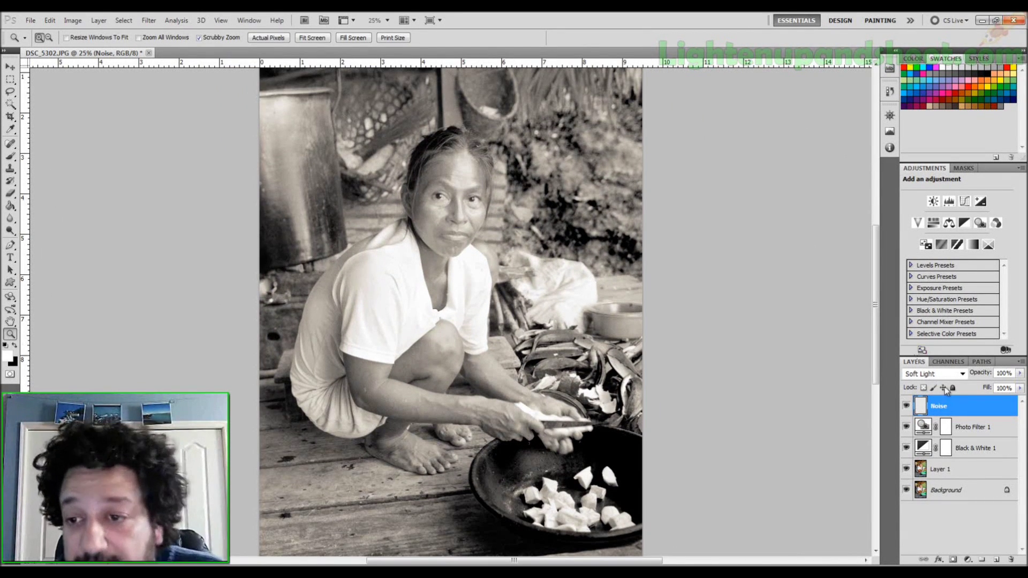
- Try the Multiply and Overlay blending modes on the Noise layer, ending on Multiply
{"action": "left_click", "coordinate": [962, 374]}
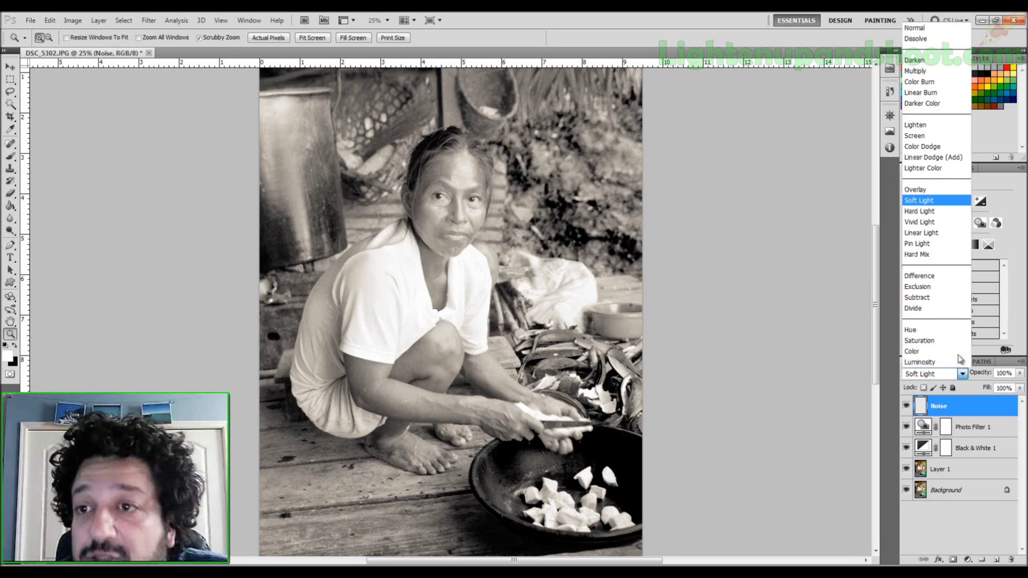
{"action": "left_click", "coordinate": [916, 71]}
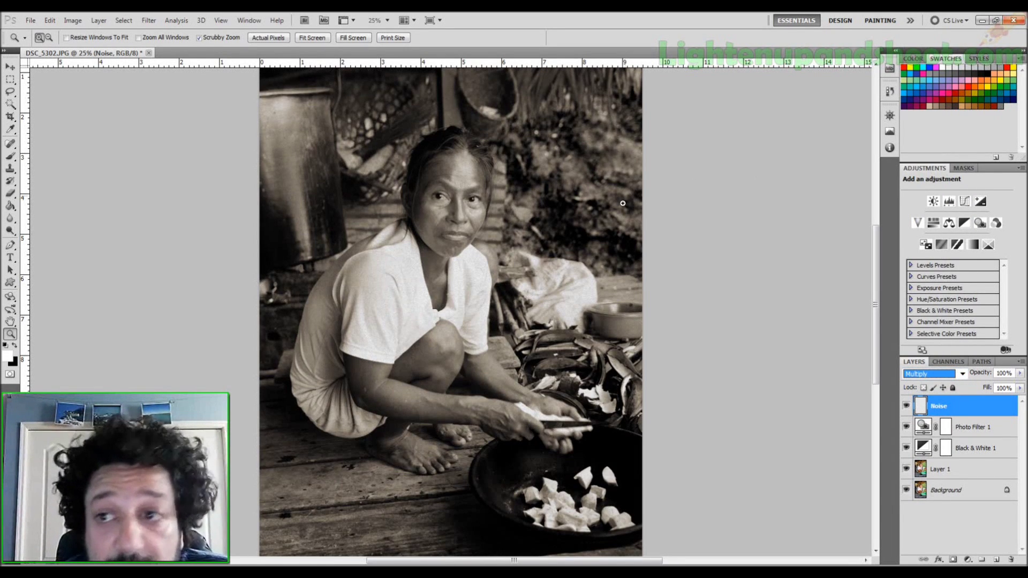
{"action": "left_click", "coordinate": [961, 374]}
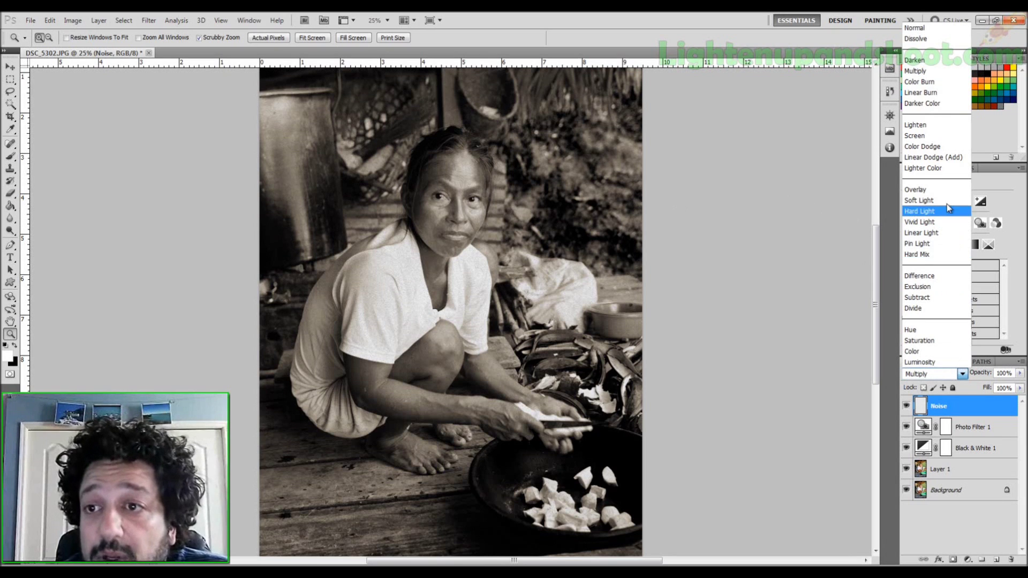
{"action": "left_click", "coordinate": [924, 189]}
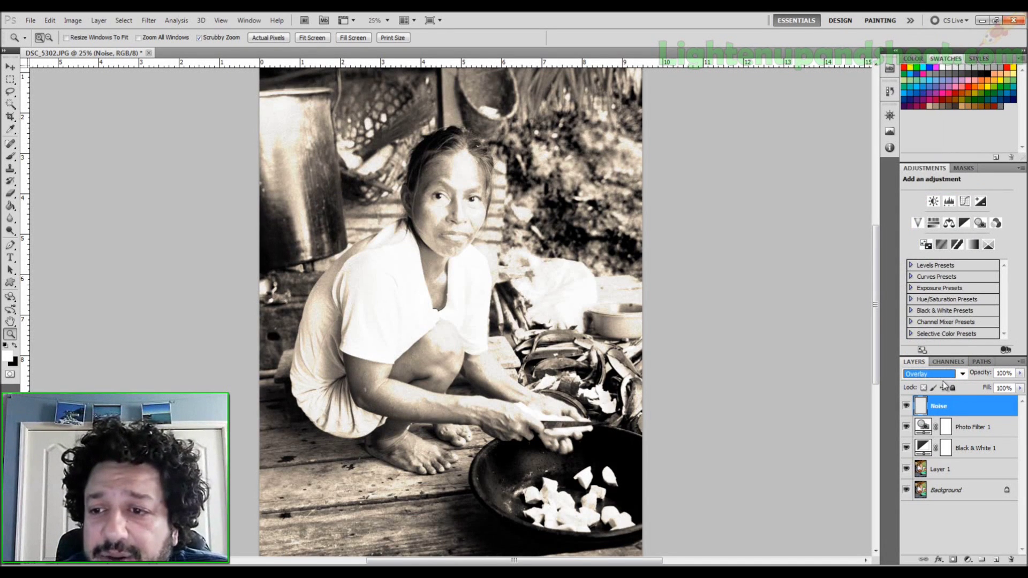
{"action": "left_click", "coordinate": [961, 373]}
{"action": "left_click", "coordinate": [921, 75]}
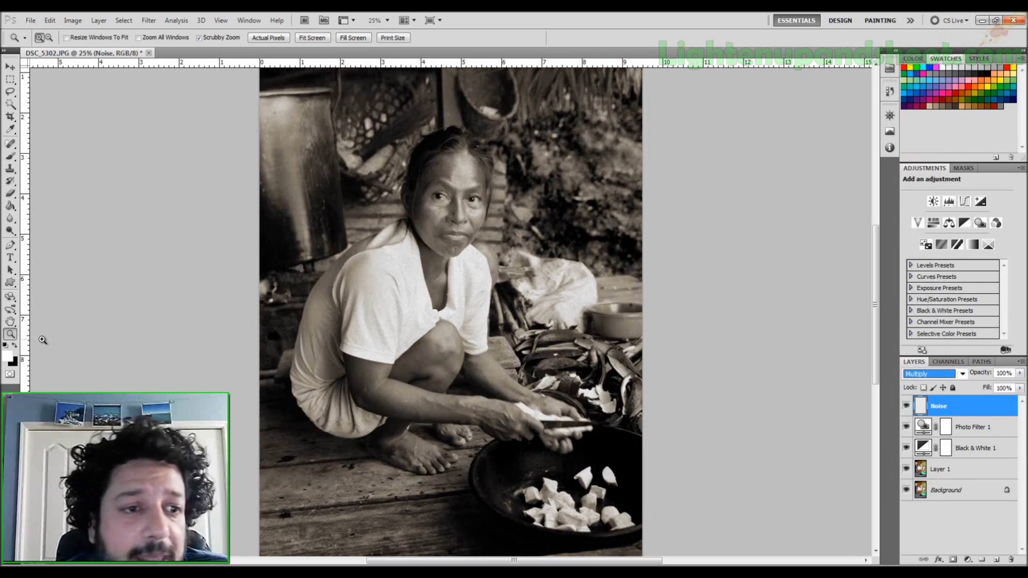
- Examine the Multiply grain on the woman's face and white shirt at up to 100% magnification
{"action": "left_click", "coordinate": [451, 217]}
{"action": "left_click", "coordinate": [440, 248]}
{"action": "left_click", "coordinate": [439, 249]}
{"action": "left_click", "coordinate": [440, 246]}
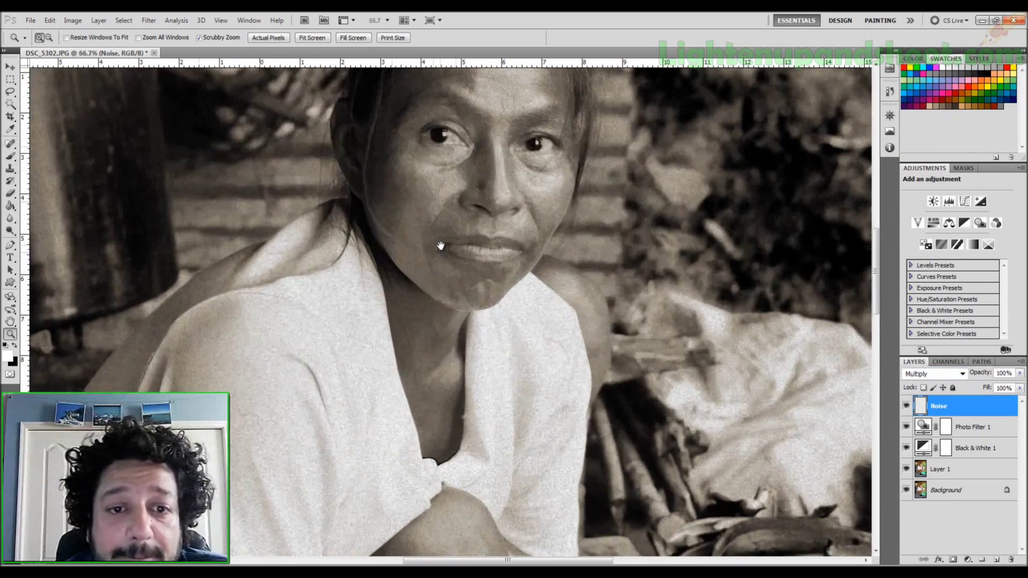
{"action": "left_click_drag", "start_coordinate": [336, 338], "coordinate": [432, 259]}
{"action": "left_click", "coordinate": [340, 325]}
{"action": "left_click", "coordinate": [437, 323], "text": "alt"}
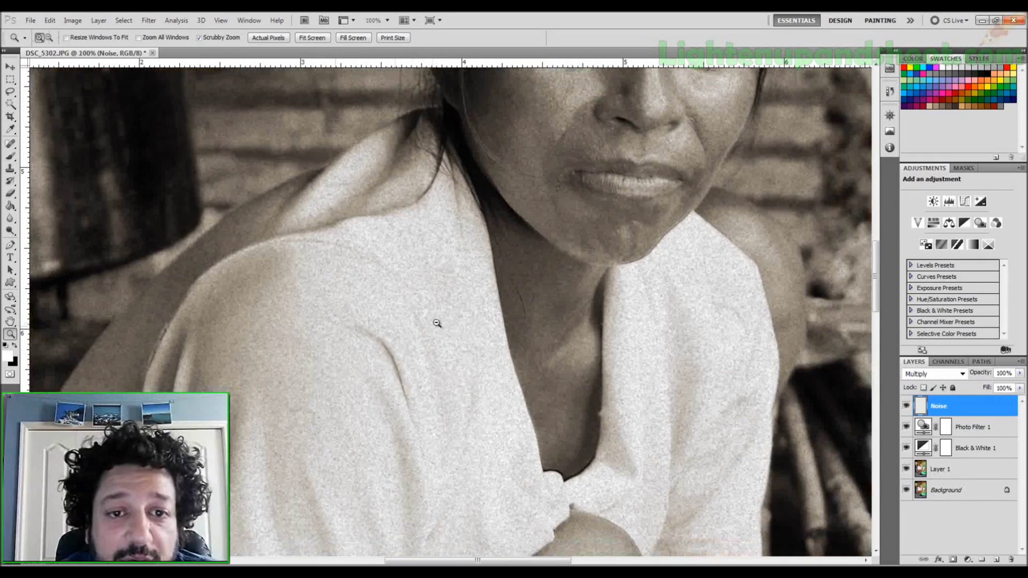
{"action": "left_click", "coordinate": [535, 246], "text": "alt"}
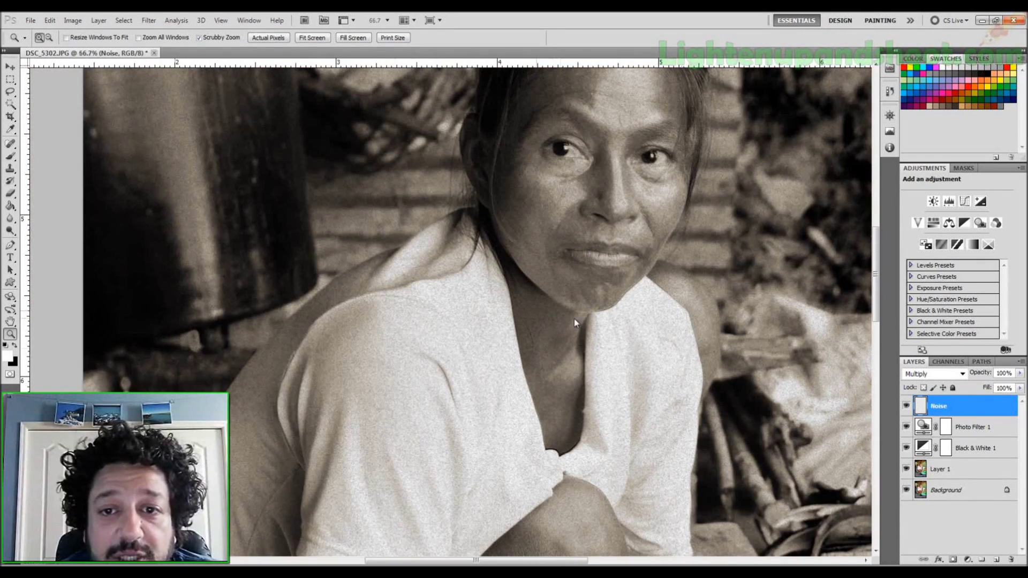
- Set the Noise layer's blending mode back to Soft Light and check the grain on the face and the full photo
{"action": "left_click", "coordinate": [962, 376]}
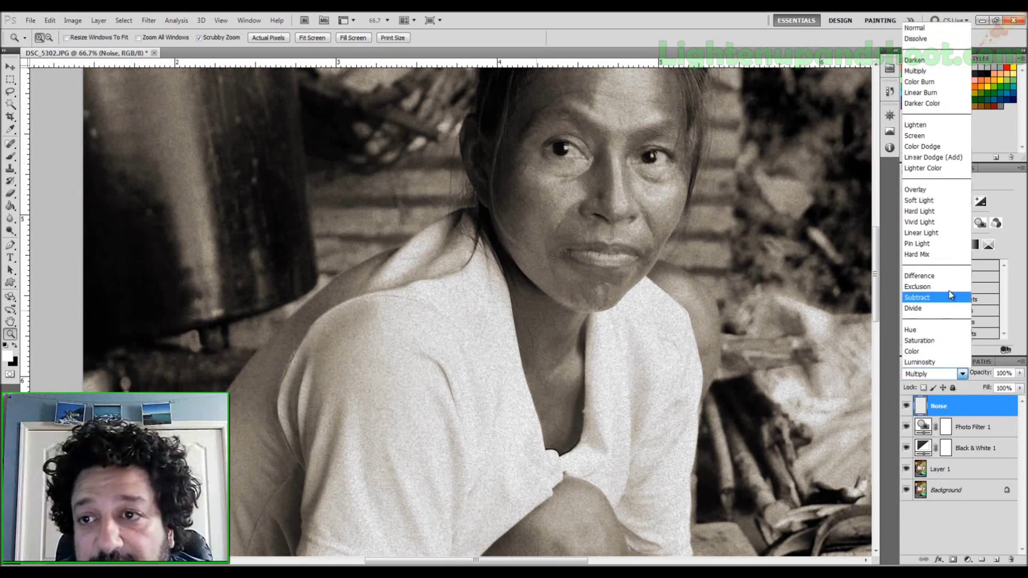
{"action": "left_click", "coordinate": [914, 200]}
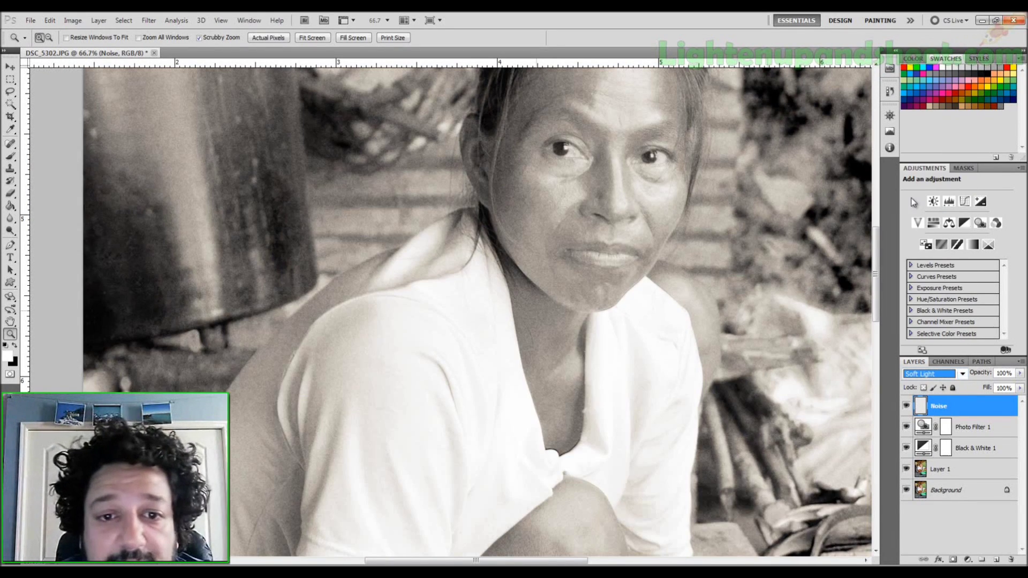
{"action": "left_click", "coordinate": [559, 257]}
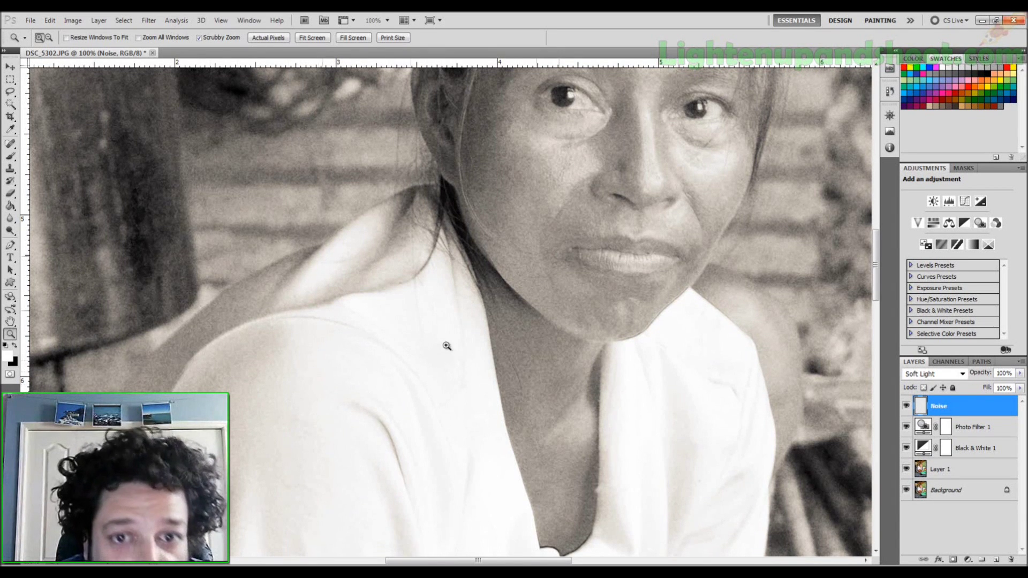
{"action": "left_click_drag", "start_coordinate": [540, 274], "coordinate": [512, 381]}
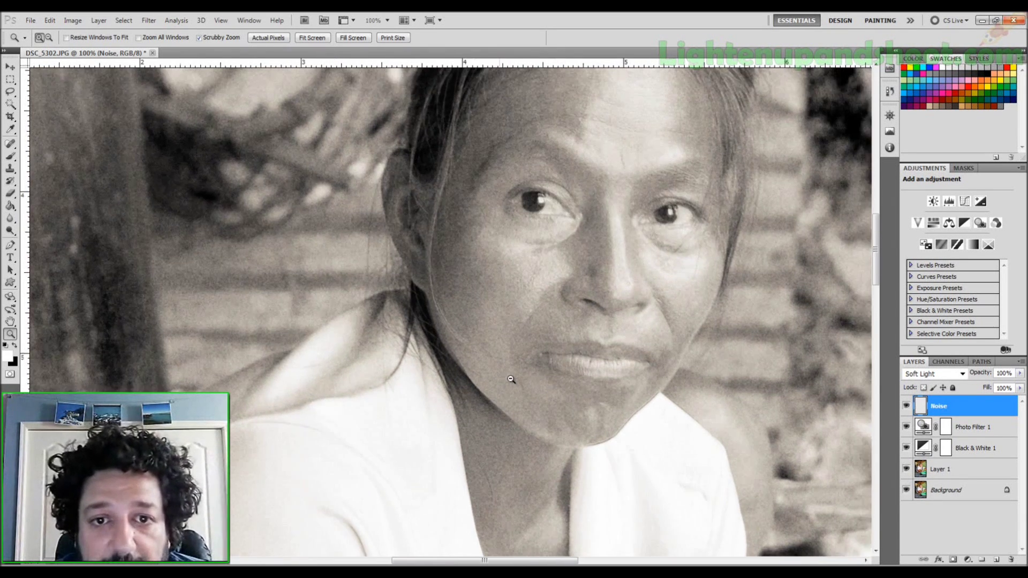
{"action": "left_click", "coordinate": [537, 351], "text": "alt"}
{"action": "left_click", "coordinate": [514, 355], "text": "alt"}
{"action": "left_click", "coordinate": [518, 330], "text": "alt"}
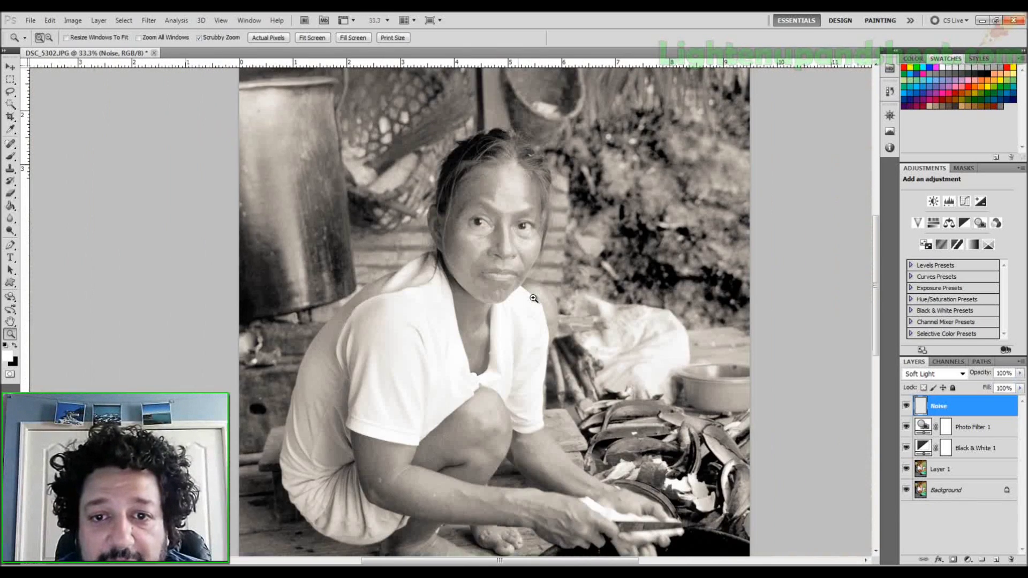
{"action": "left_click", "coordinate": [533, 298], "text": "alt"}
{"action": "left_click", "coordinate": [504, 323], "text": "alt"}
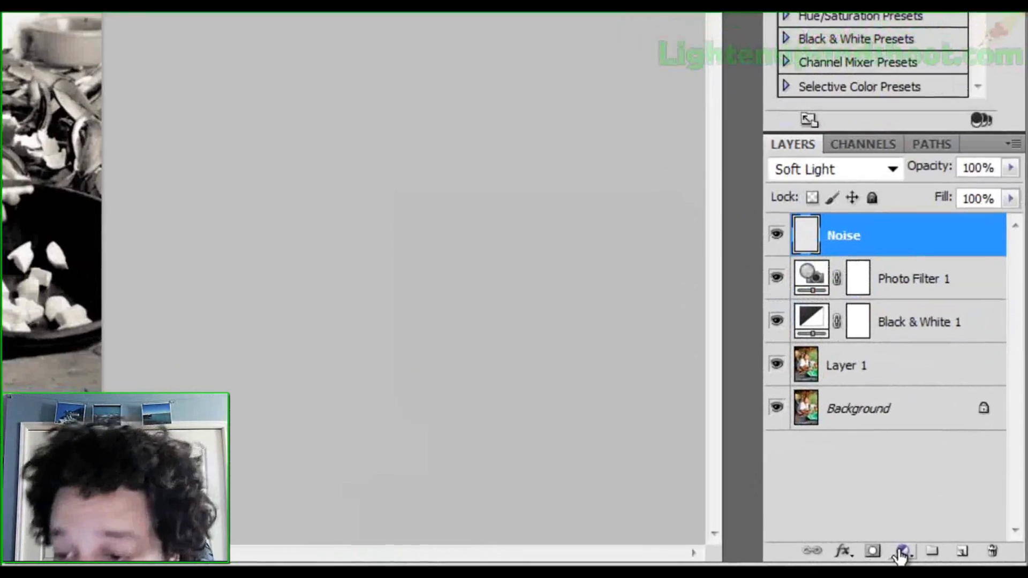
- Add a Curves adjustment layer above the Noise layer
{"action": "left_click", "coordinate": [902, 552]}
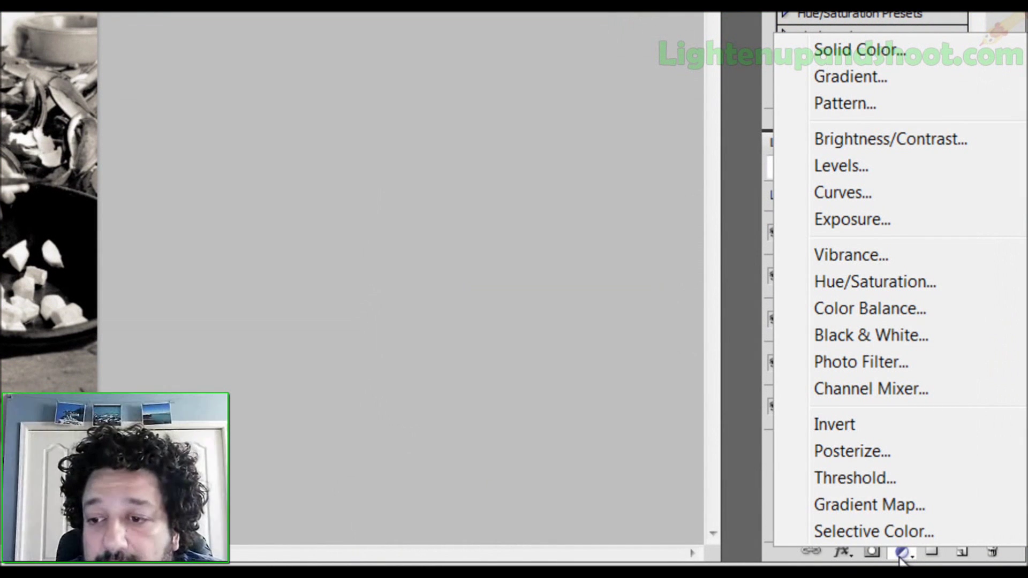
{"action": "left_click", "coordinate": [857, 196]}
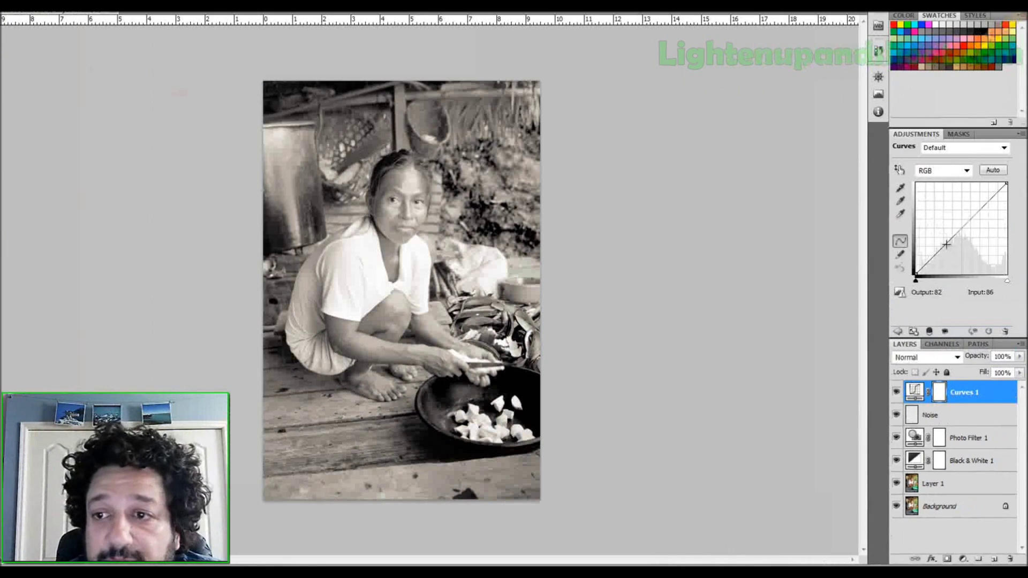
- Try darkening the photo with curve points at input 97, output 42 and input 217, output 176, and reset the curve
{"action": "left_click_drag", "start_coordinate": [925, 122], "coordinate": [929, 145]}
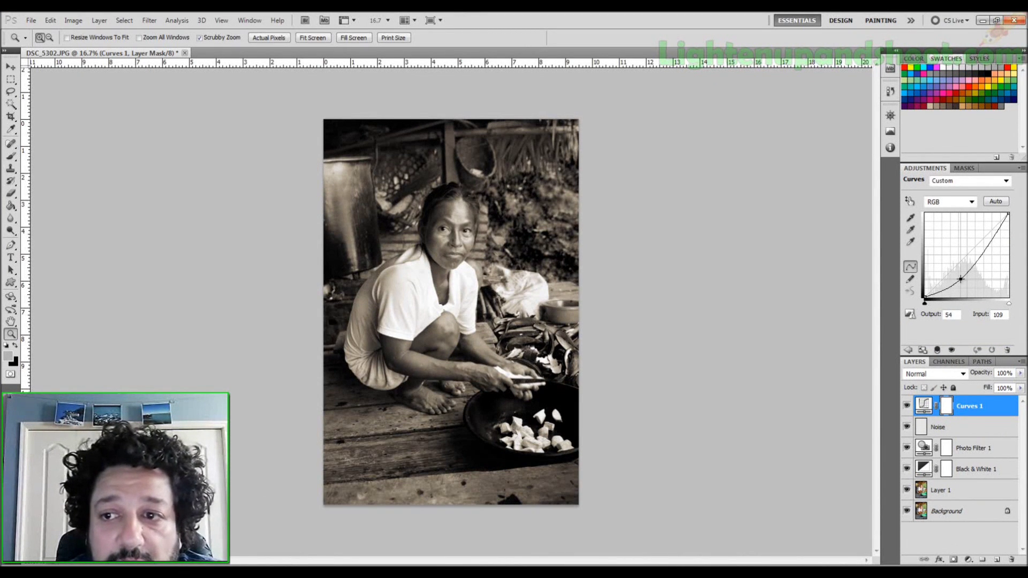
{"action": "left_click_drag", "start_coordinate": [994, 238], "coordinate": [996, 240]}
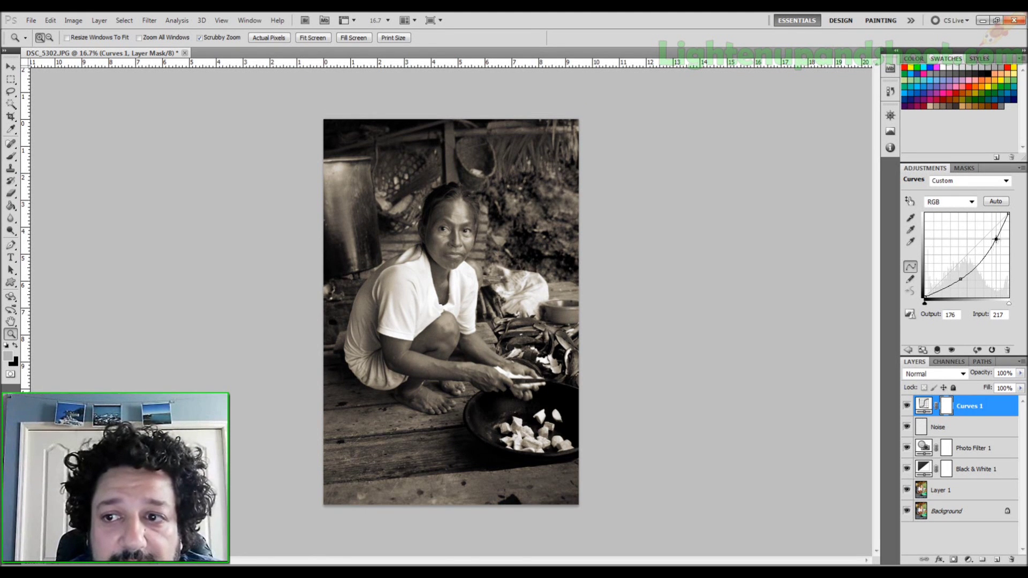
{"action": "left_click", "coordinate": [959, 280]}
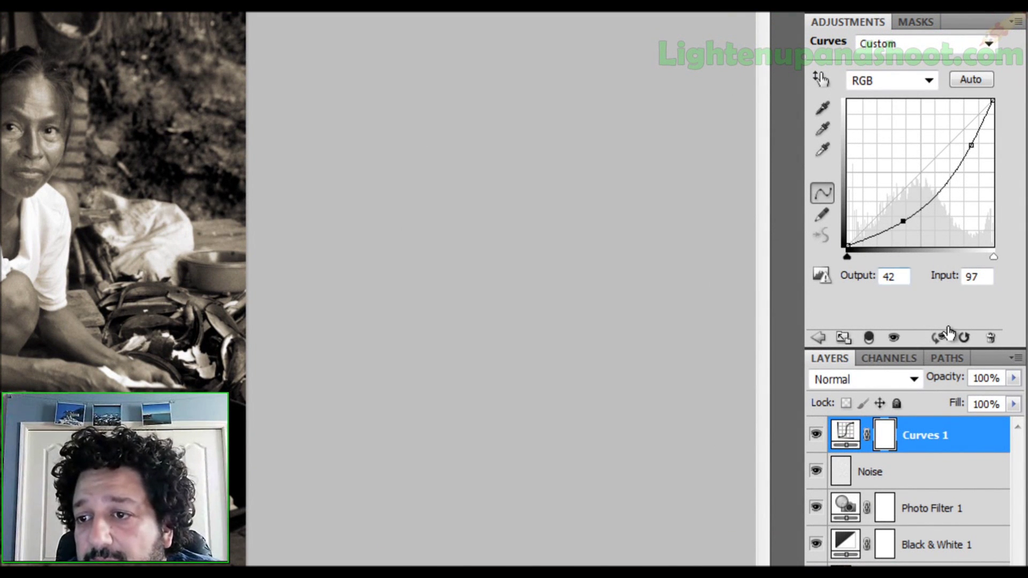
{"action": "left_click", "coordinate": [963, 337]}
- Try a brighter curve and an added highlight point, and settle on a single darkening point at input 100, output 44
{"action": "left_click_drag", "start_coordinate": [889, 205], "coordinate": [881, 189]}
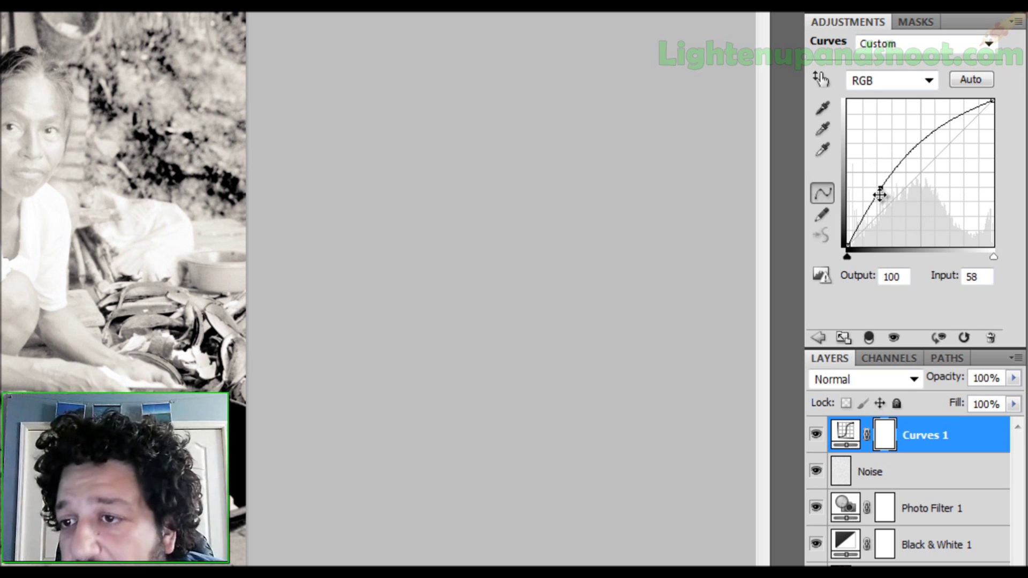
{"action": "left_click_drag", "start_coordinate": [881, 188], "coordinate": [897, 226]}
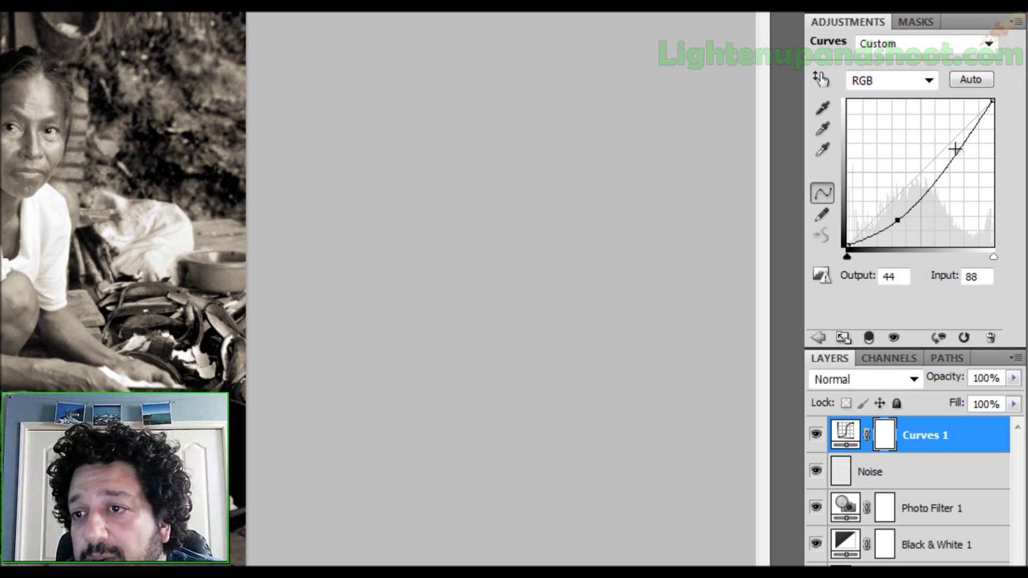
{"action": "left_click_drag", "start_coordinate": [963, 147], "coordinate": [969, 113]}
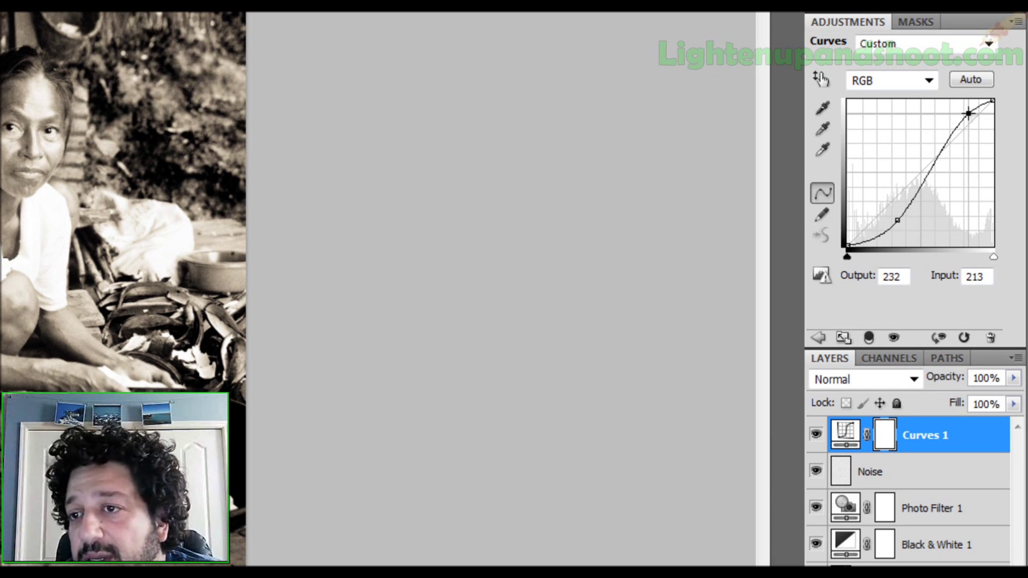
{"action": "left_click_drag", "start_coordinate": [968, 113], "coordinate": [1016, 152]}
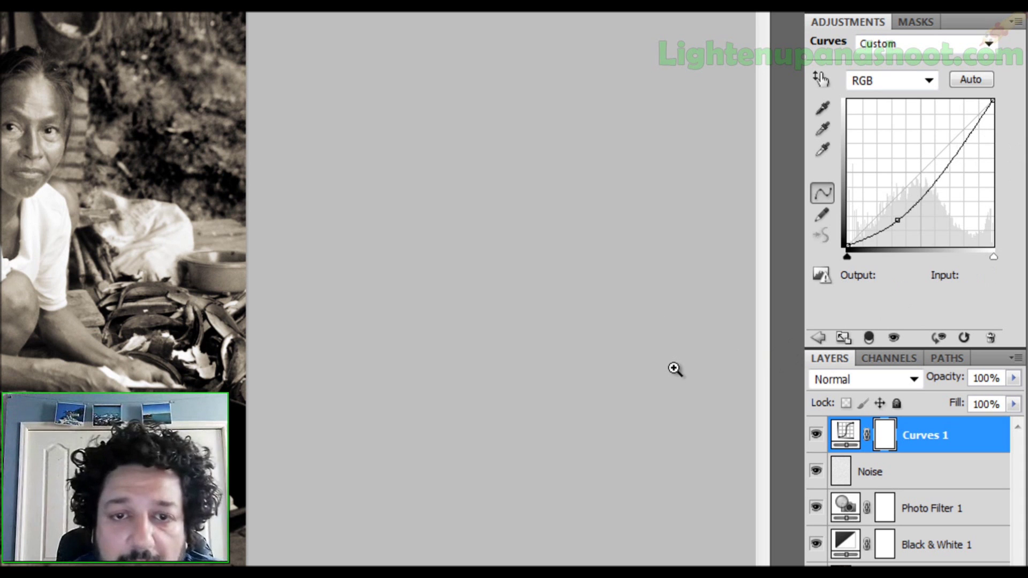
{"action": "left_click_drag", "start_coordinate": [897, 221], "coordinate": [905, 221]}
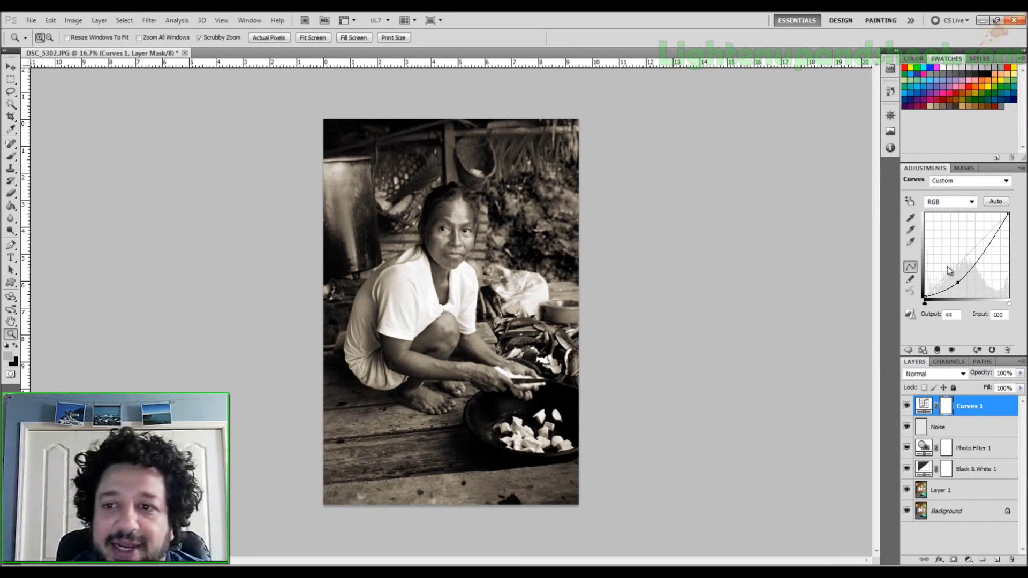
{"action": "left_click", "coordinate": [959, 410]}
{"action": "left_click", "coordinate": [966, 432]}
{"action": "left_click", "coordinate": [968, 410]}
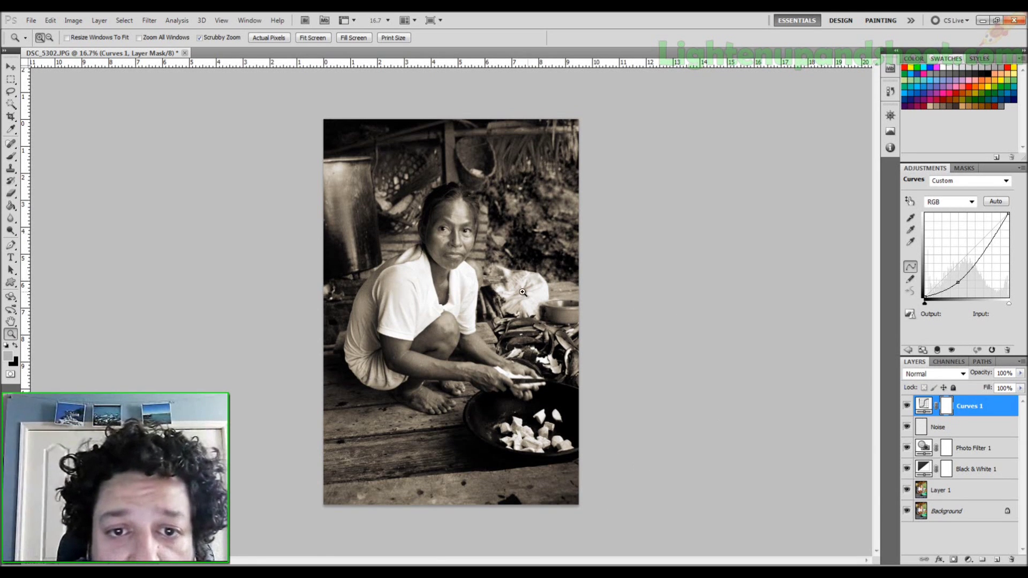
{"action": "left_click", "coordinate": [456, 245]}
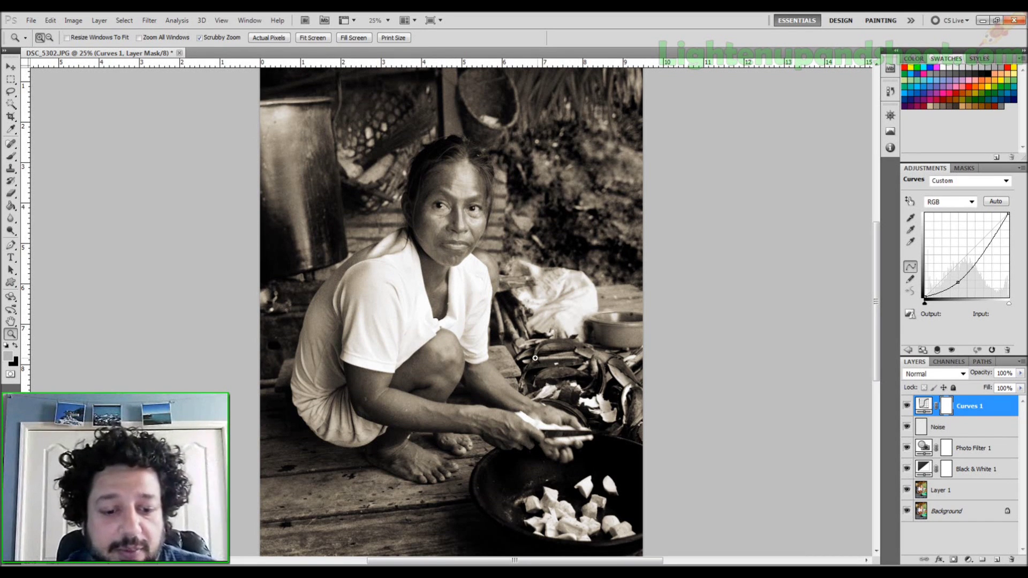
{"action": "left_click", "coordinate": [525, 332], "text": "alt"}
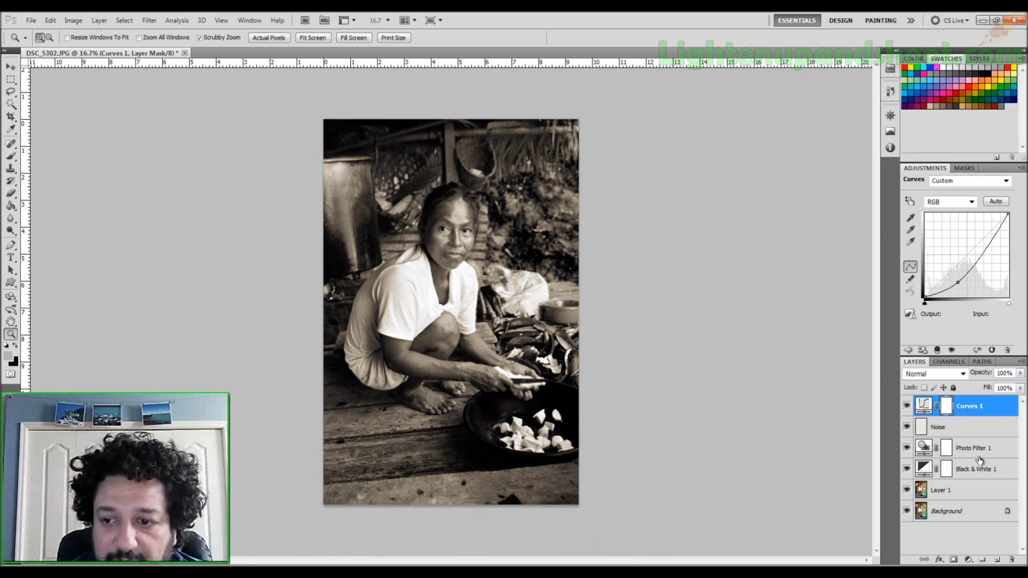
- Add a new layer above Curves 1 and set up a black brush of 1871 px with 0% hardness
{"action": "left_click", "coordinate": [996, 560]}
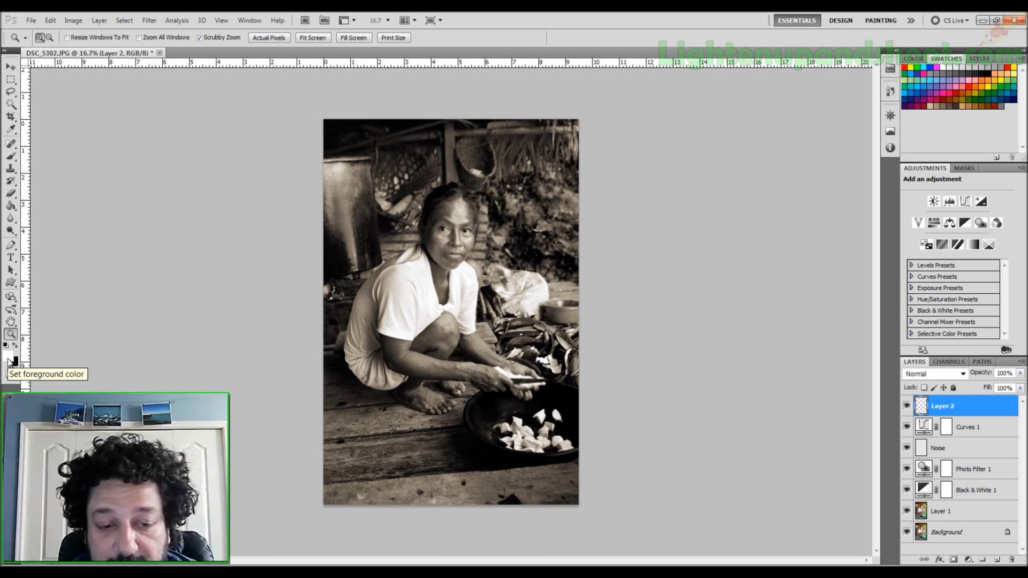
{"action": "key", "text": "x"}
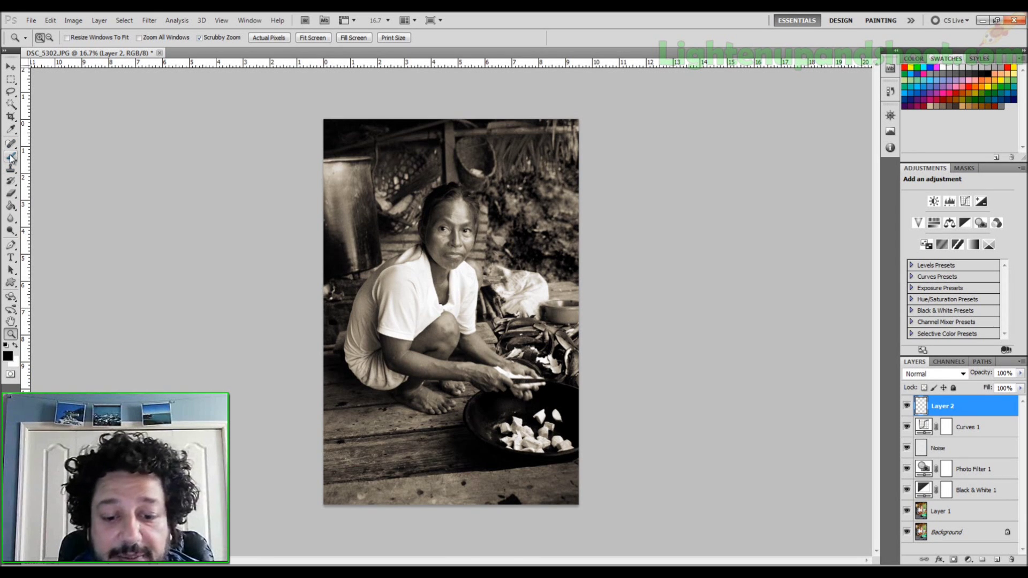
{"action": "key", "text": "b"}
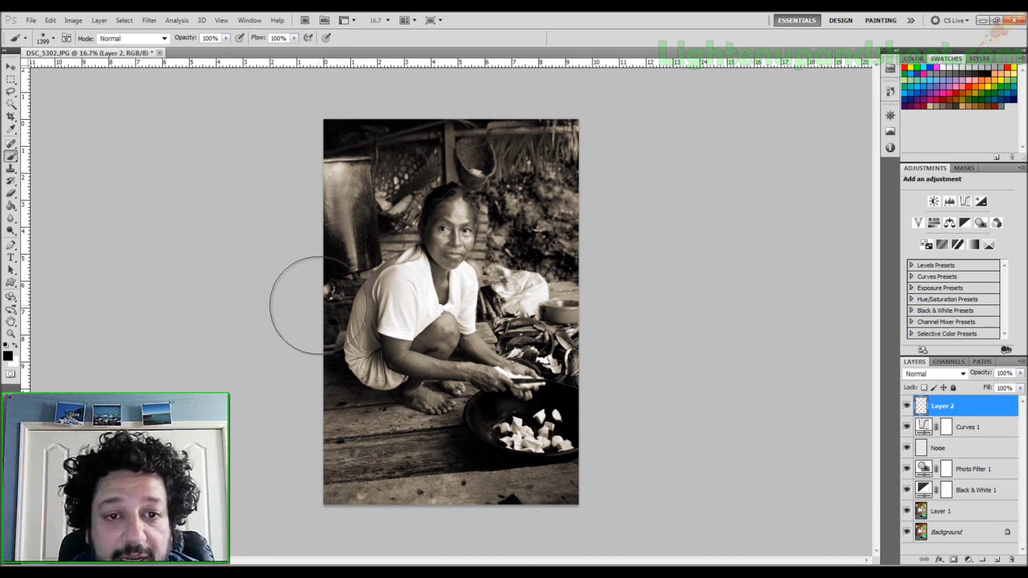
{"action": "right_click", "coordinate": [375, 264]}
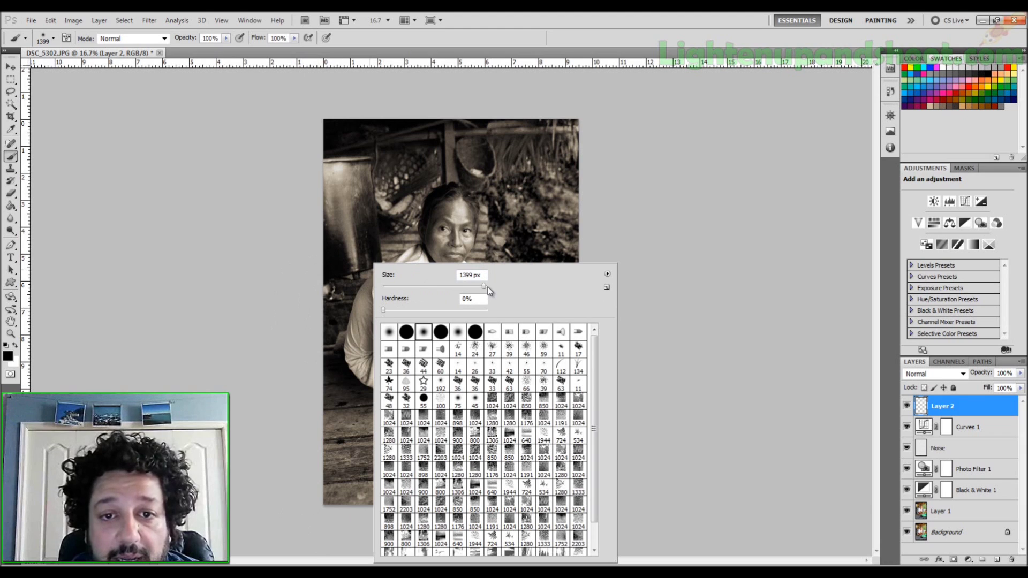
{"action": "left_click_drag", "start_coordinate": [485, 288], "coordinate": [488, 288]}
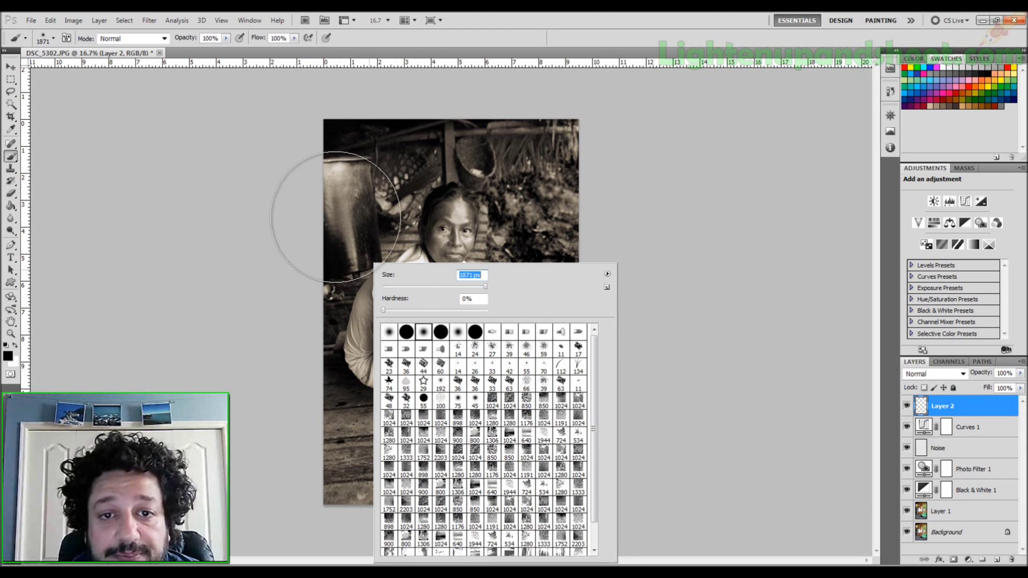
{"action": "key", "text": "Tab"}
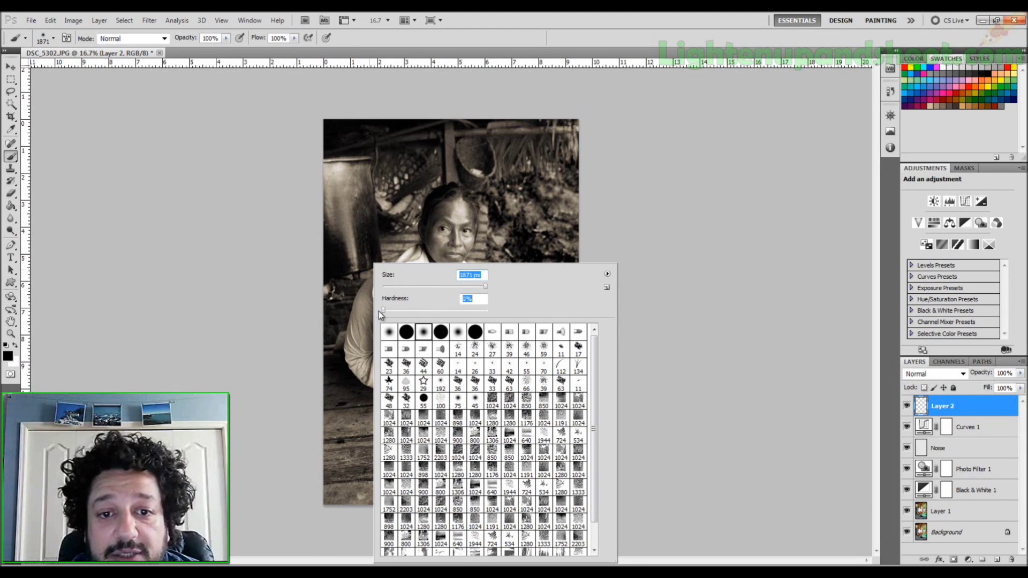
{"action": "key", "text": "Return"}
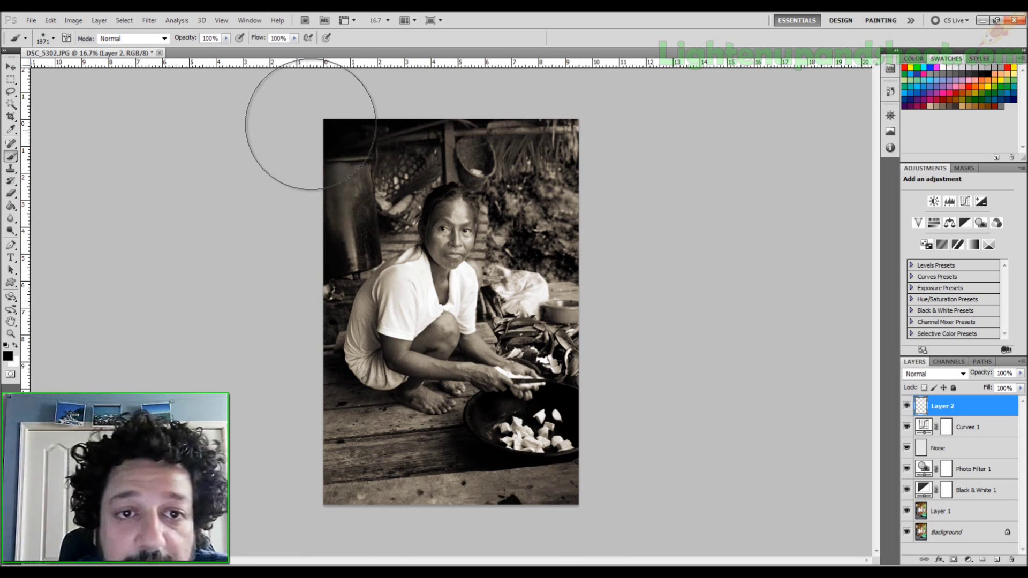
- Paint a soft black vignette around the photo's edges and corners on the new layer
{"action": "mouse_move", "coordinate": [352, 88]}
{"action": "left_mouse_down"}
{"action": "mouse_move", "coordinate": [261, 262]}
{"action": "mouse_move", "coordinate": [258, 320]}
{"action": "mouse_move", "coordinate": [279, 420]}
{"action": "mouse_move", "coordinate": [373, 520]}
{"action": "mouse_move", "coordinate": [515, 567]}
{"action": "mouse_move", "coordinate": [621, 569]}
{"action": "mouse_move", "coordinate": [369, 557]}
{"action": "left_mouse_up"}
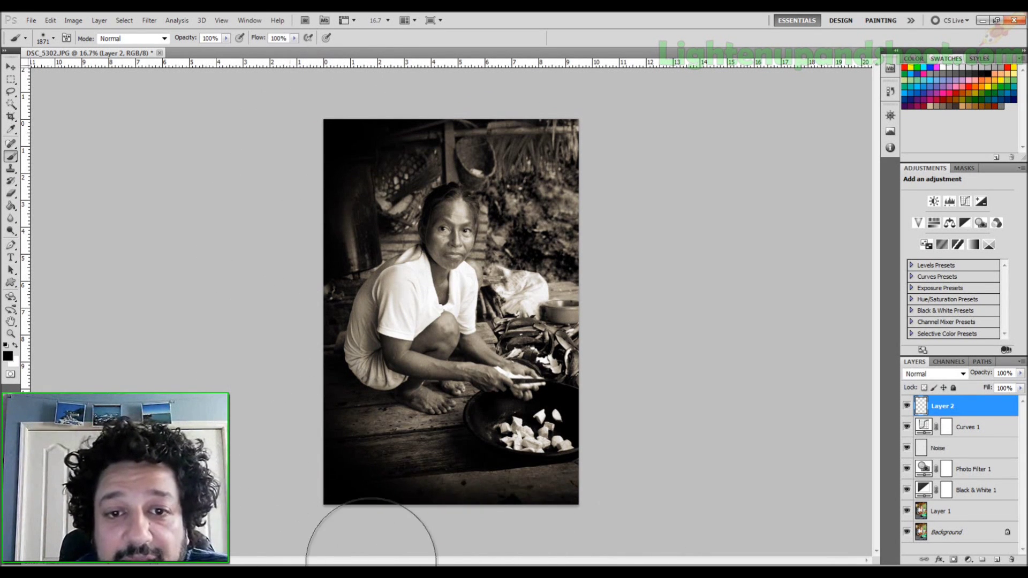
{"action": "mouse_move", "coordinate": [423, 67]}
{"action": "left_mouse_down"}
{"action": "mouse_move", "coordinate": [482, 69]}
{"action": "mouse_move", "coordinate": [613, 103]}
{"action": "mouse_move", "coordinate": [681, 227]}
{"action": "mouse_move", "coordinate": [654, 255]}
{"action": "mouse_move", "coordinate": [655, 231]}
{"action": "left_mouse_up"}
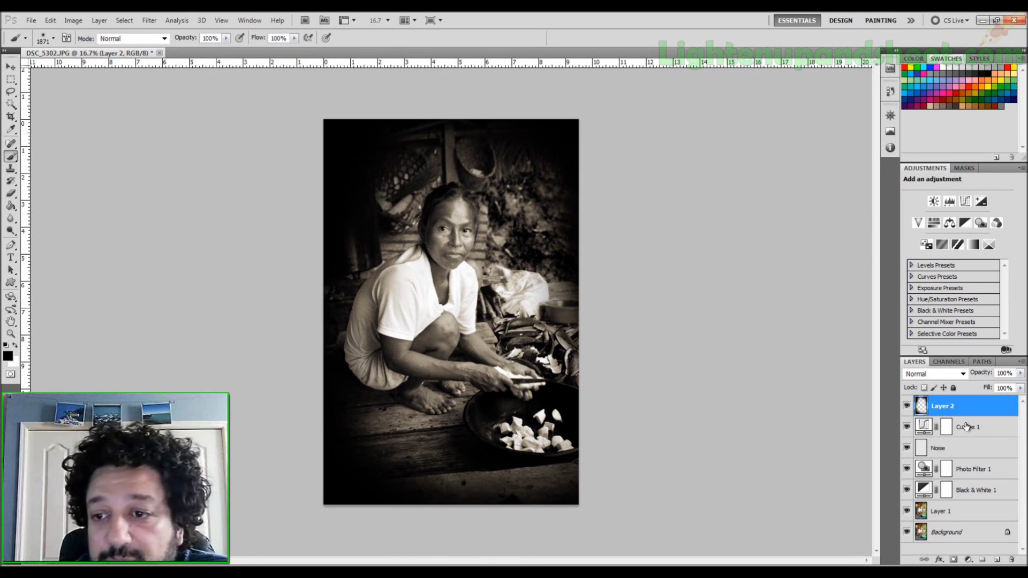
- Lower the vignette layer's opacity to 62%, comparing the photo with and without the layer
{"action": "left_click_drag", "start_coordinate": [1020, 375], "coordinate": [1011, 392]}
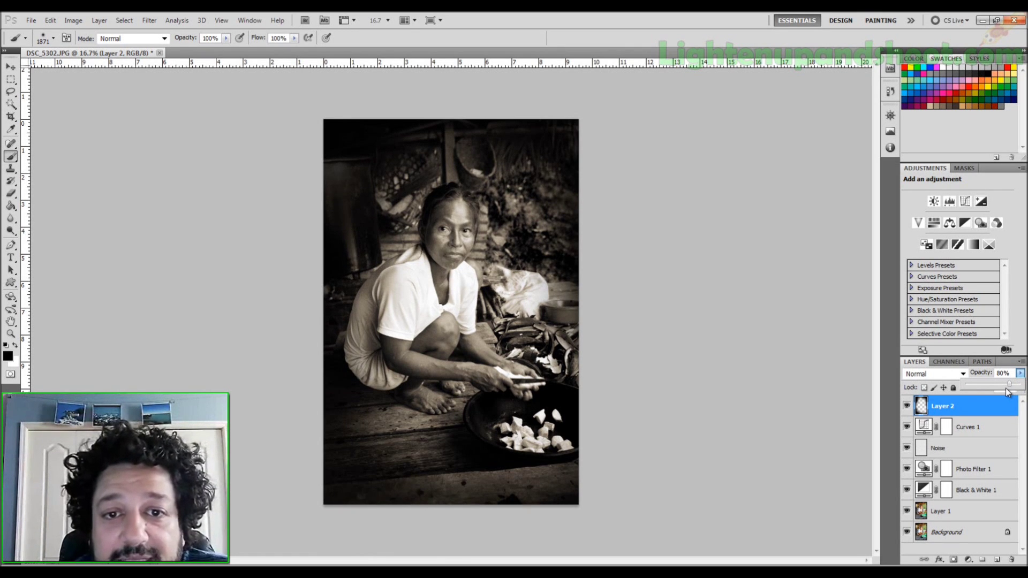
{"action": "left_click", "coordinate": [907, 408]}
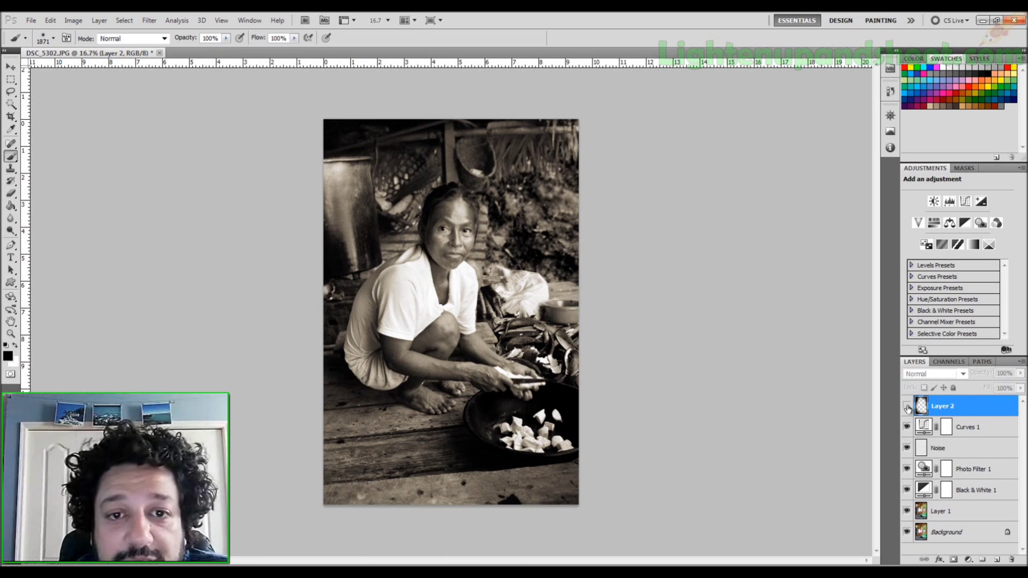
{"action": "left_click", "coordinate": [908, 408]}
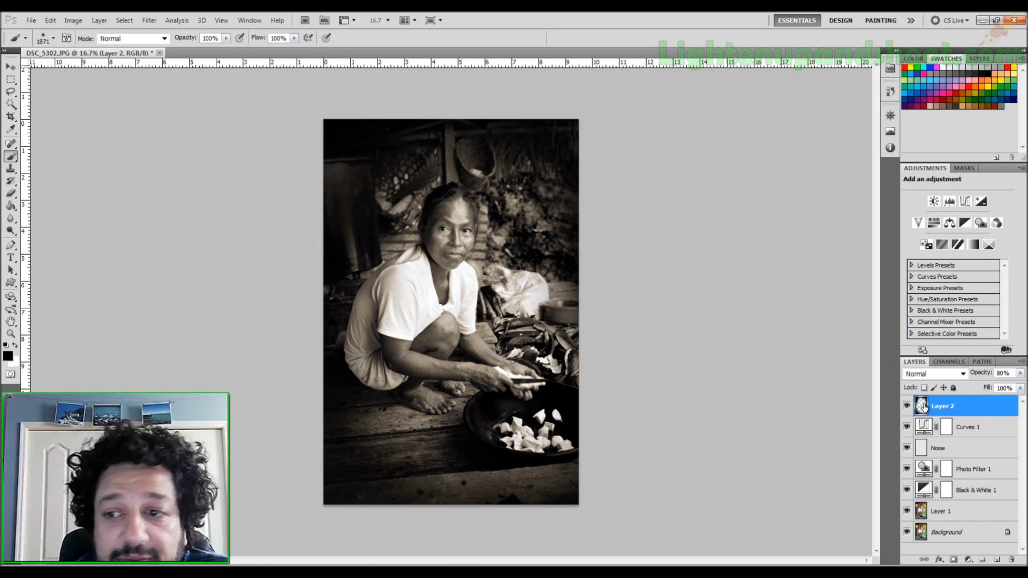
{"action": "left_click", "coordinate": [1020, 373]}
{"action": "left_click_drag", "start_coordinate": [1009, 386], "coordinate": [995, 389]}
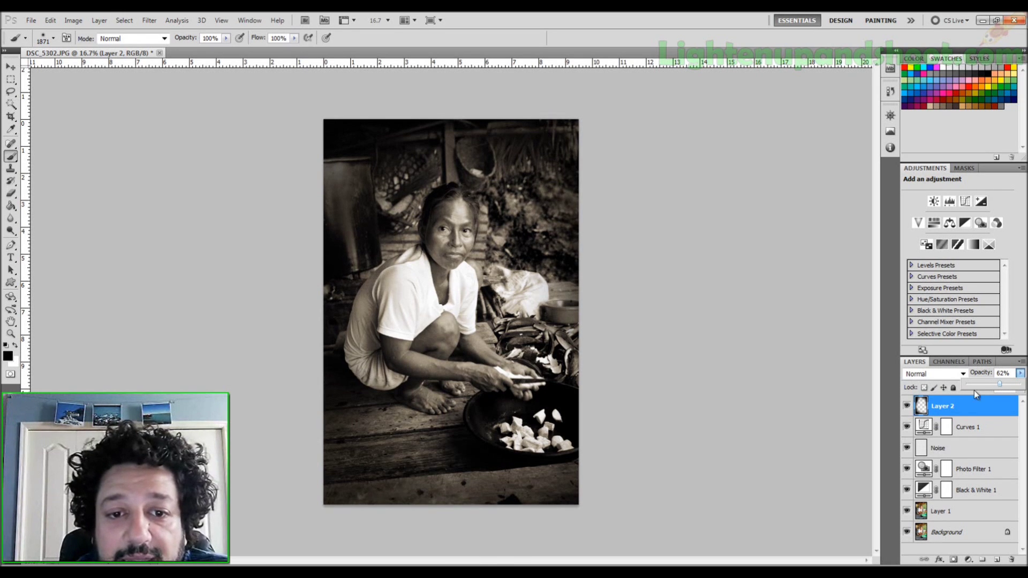
- Paint another black stroke along the photo's bottom edge and view the vignette layer on its own
{"action": "mouse_move", "coordinate": [421, 536]}
{"action": "left_mouse_down"}
{"action": "mouse_move", "coordinate": [372, 481]}
{"action": "mouse_move", "coordinate": [434, 507]}
{"action": "left_mouse_up"}
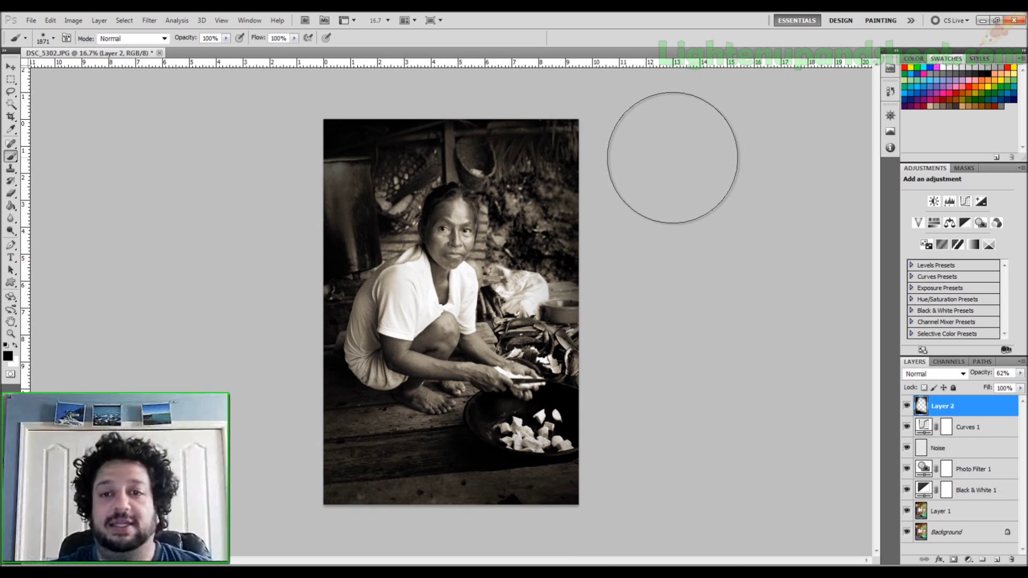
{"action": "left_click", "coordinate": [907, 406], "text": "alt"}
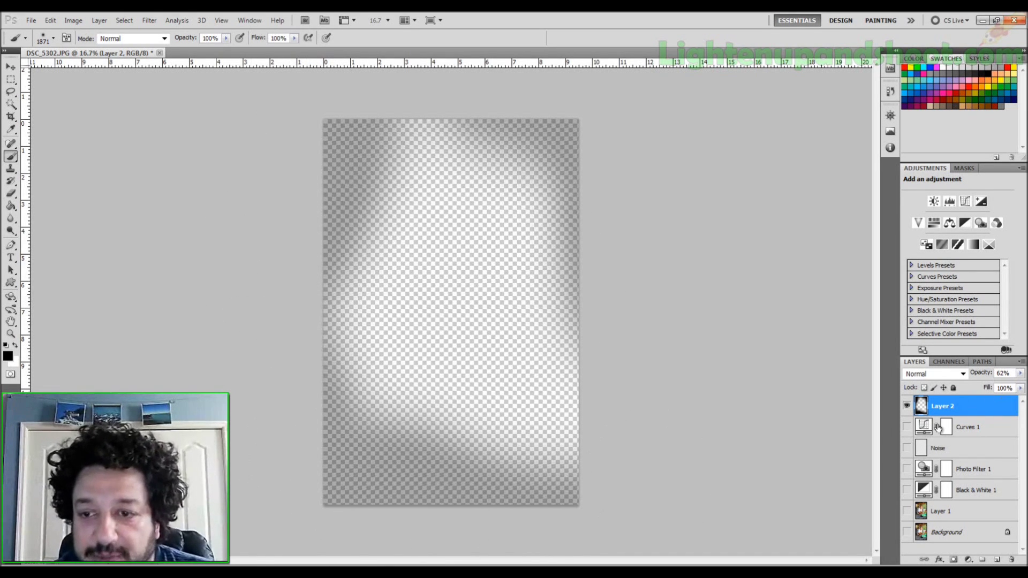
{"action": "left_click", "coordinate": [906, 406], "text": "alt"}
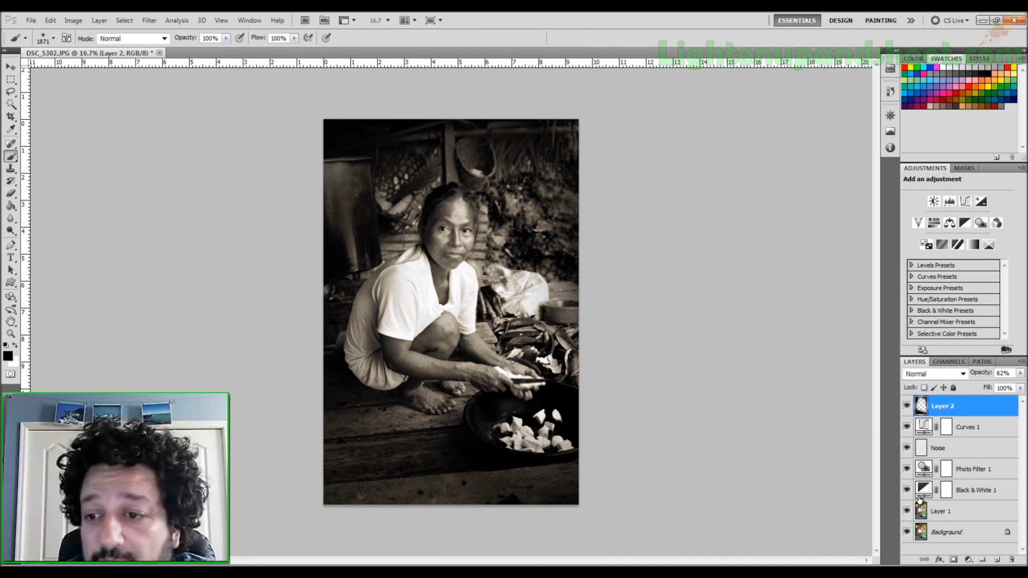
- Reduce the Photo Filter layer's opacity to 18% and move the Curves point to input 107, output 44
{"action": "left_click", "coordinate": [922, 471]}
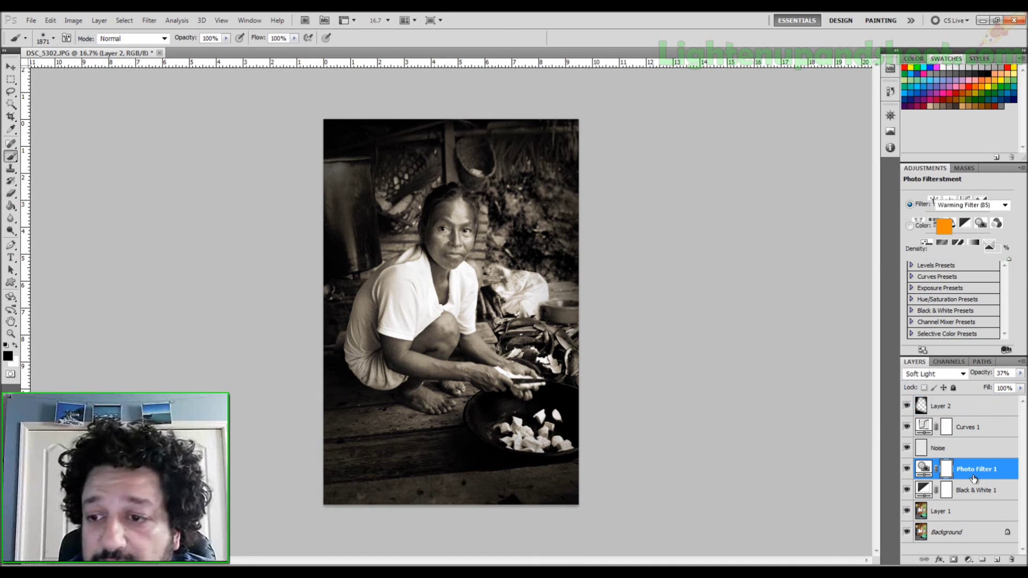
{"action": "left_click", "coordinate": [1021, 374]}
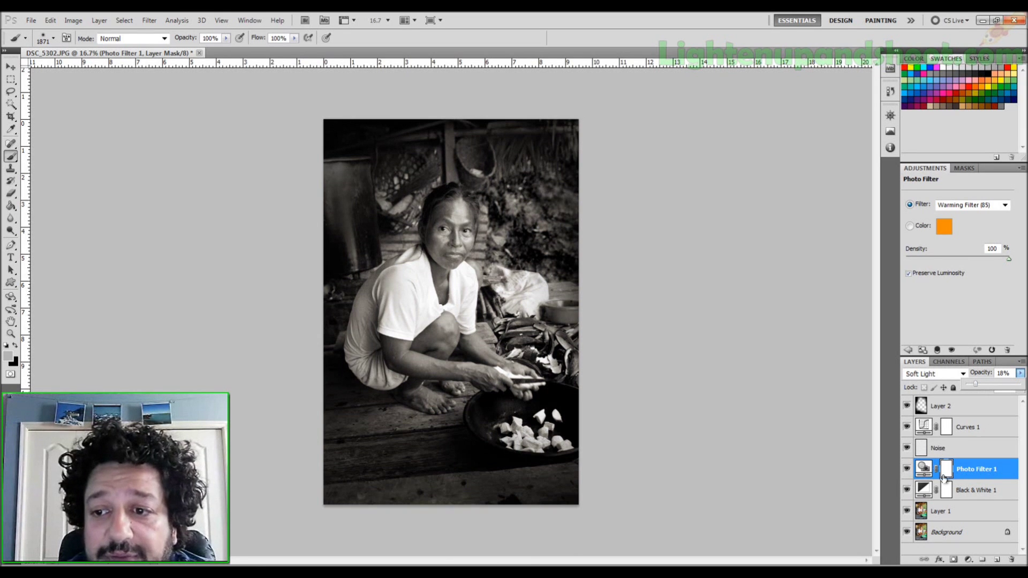
{"action": "left_click", "coordinate": [925, 432]}
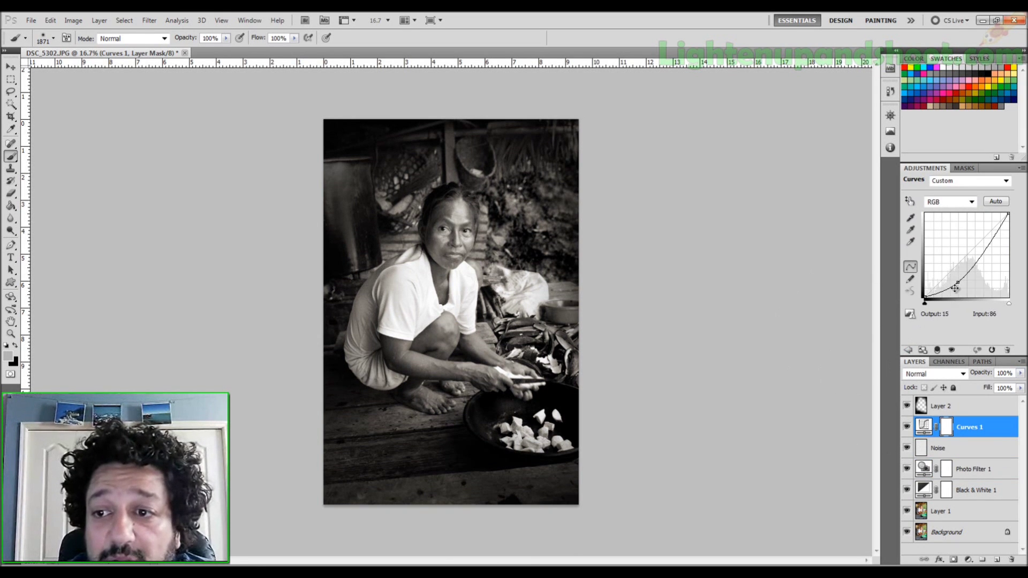
{"action": "mouse_move", "coordinate": [955, 288]}
{"action": "left_mouse_down"}
{"action": "mouse_move", "coordinate": [959, 270]}
{"action": "mouse_move", "coordinate": [960, 284]}
{"action": "left_mouse_up"}
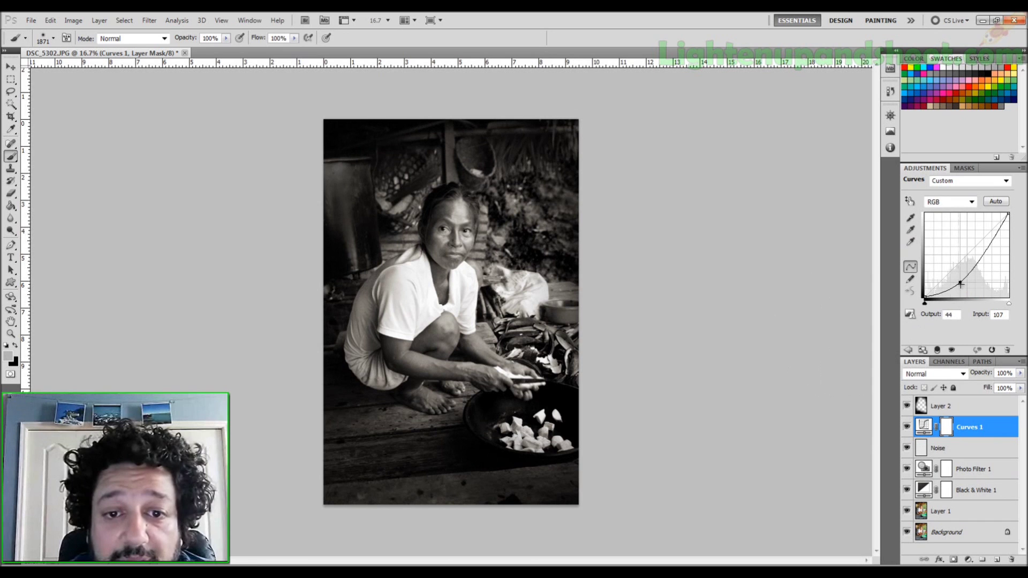
- Set the Reds value of the Black & White adjustment to 41
{"action": "left_click", "coordinate": [975, 491]}
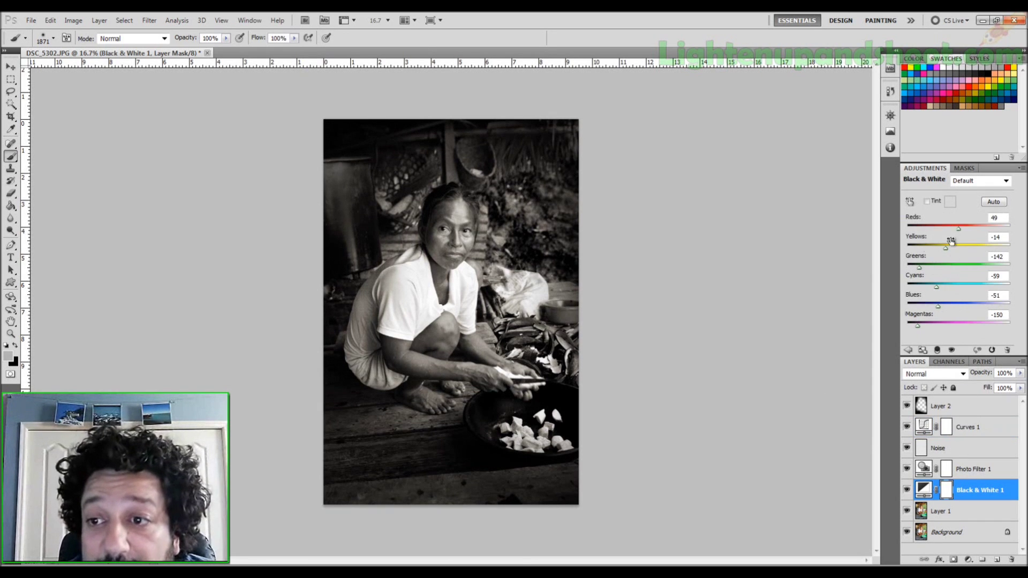
{"action": "left_click_drag", "start_coordinate": [963, 228], "coordinate": [955, 229]}
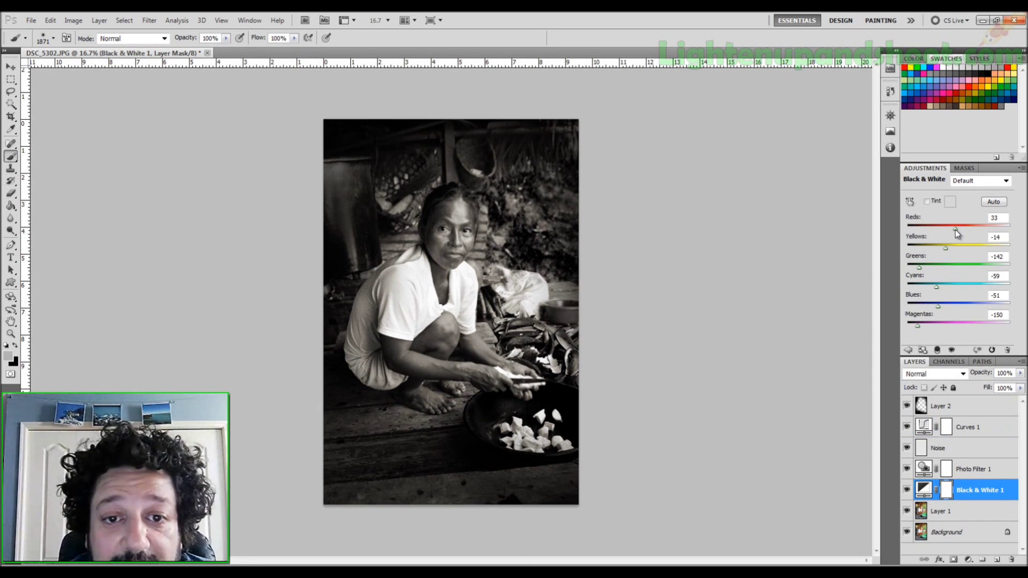
{"action": "left_click_drag", "start_coordinate": [957, 230], "coordinate": [958, 229]}
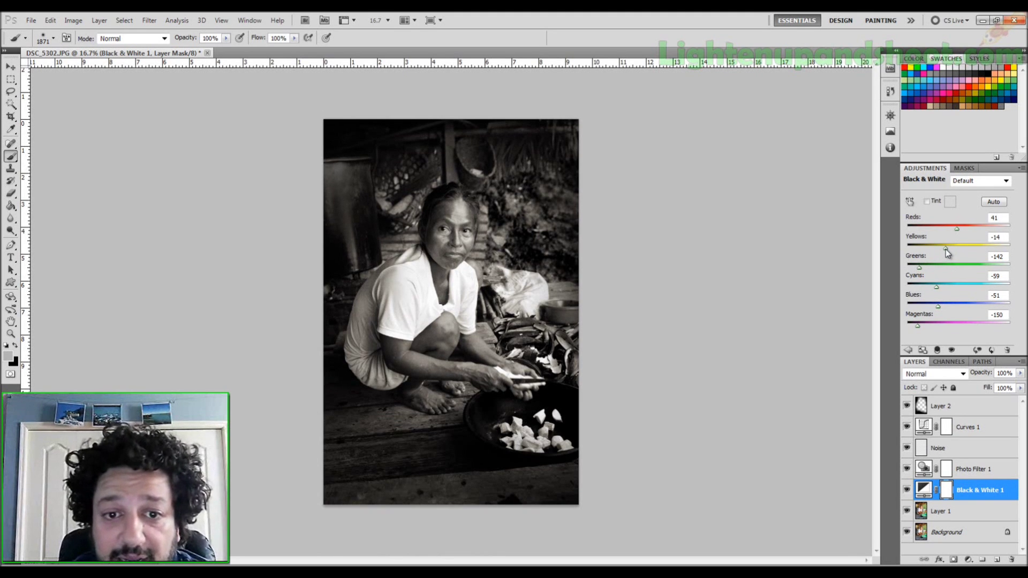
- Merge all layers from Layer 2 down to Layer 1 into one, leaving the Background separate
{"action": "left_click", "coordinate": [981, 410]}
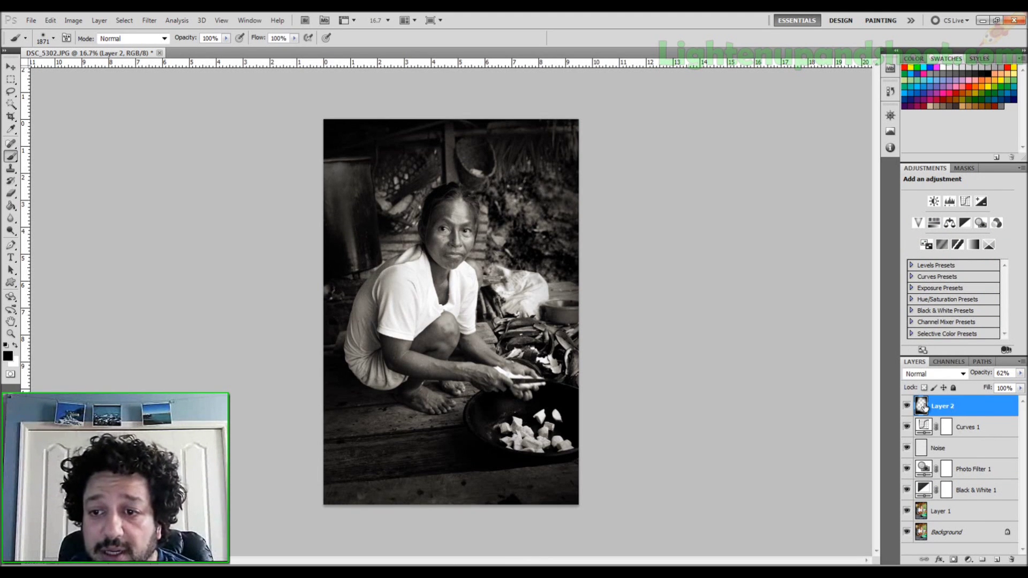
{"action": "left_click", "coordinate": [958, 514], "text": "shift"}
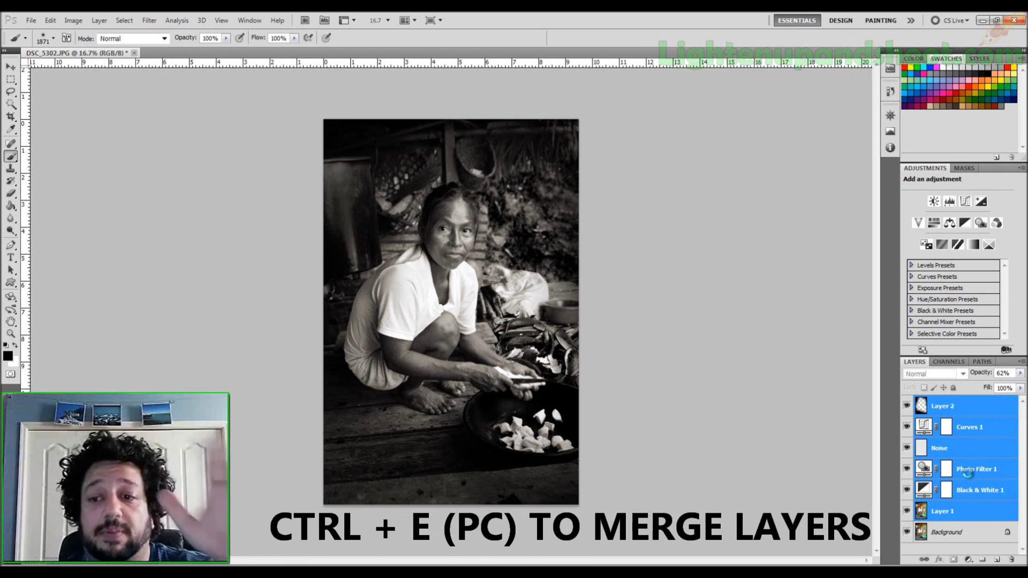
{"action": "key", "text": "ctrl+e"}
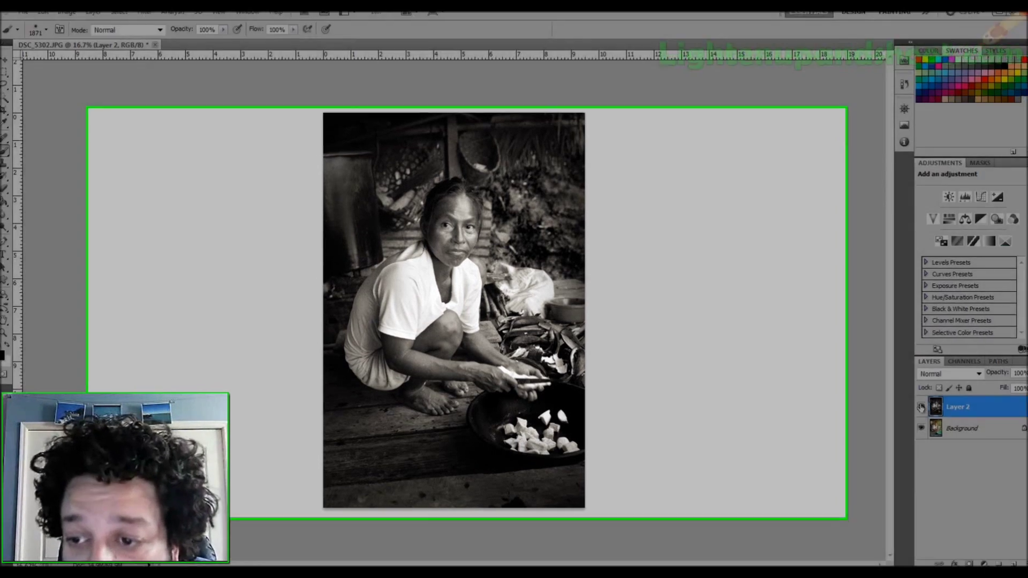
- Compare the original colour photo with the merged edit in a full-screen view by toggling the merged layer
{"action": "left_click", "coordinate": [906, 406]}
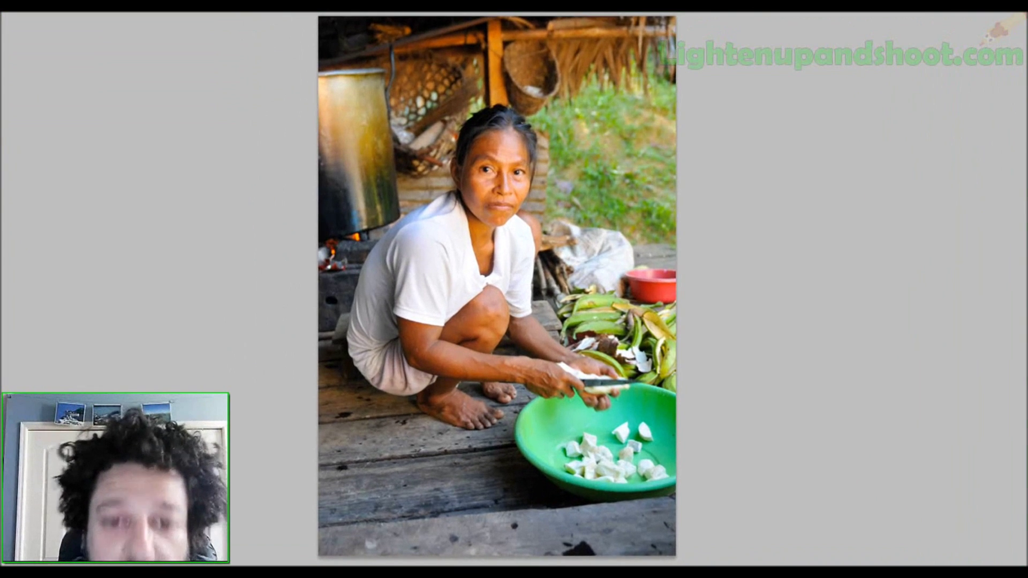
{"action": "key", "text": "ctrl+comma"}
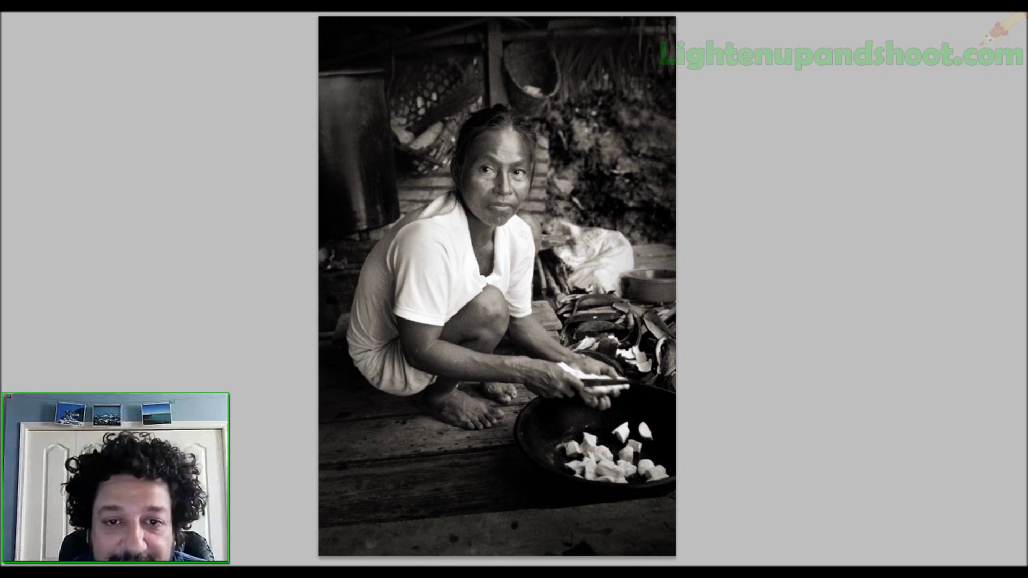
{"action": "key", "text": "backslash"}
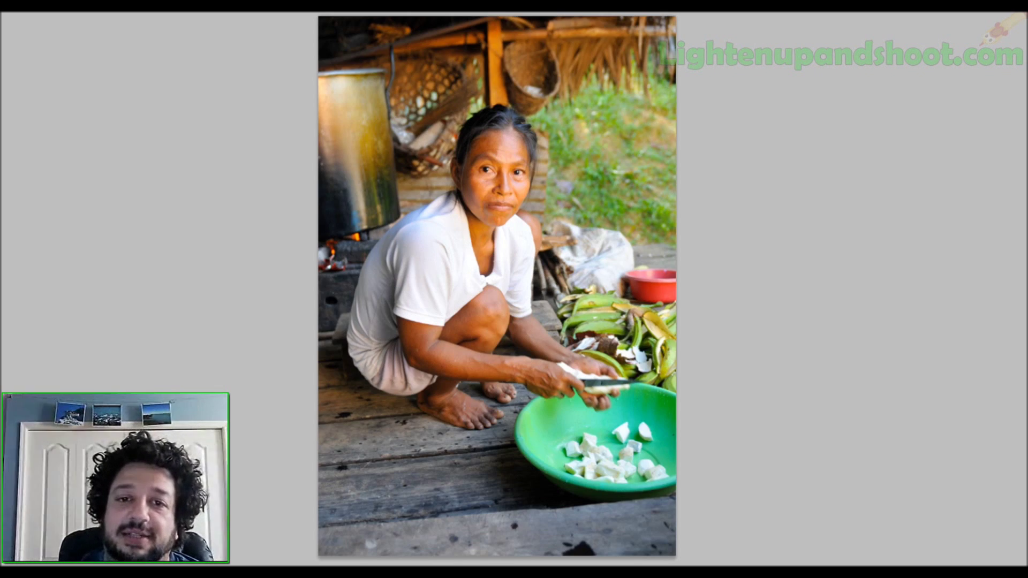
{"action": "key", "text": "backslash"}
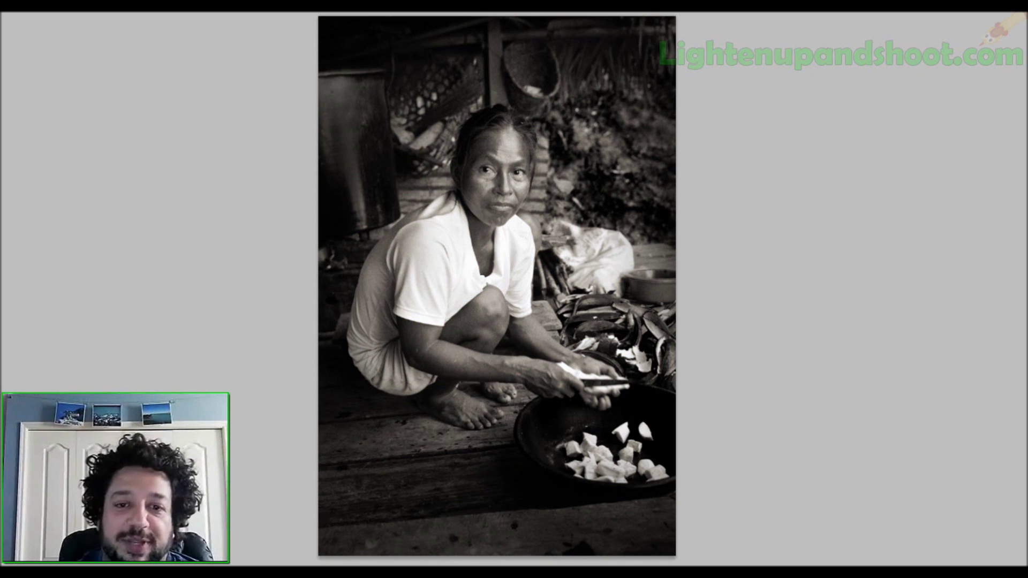